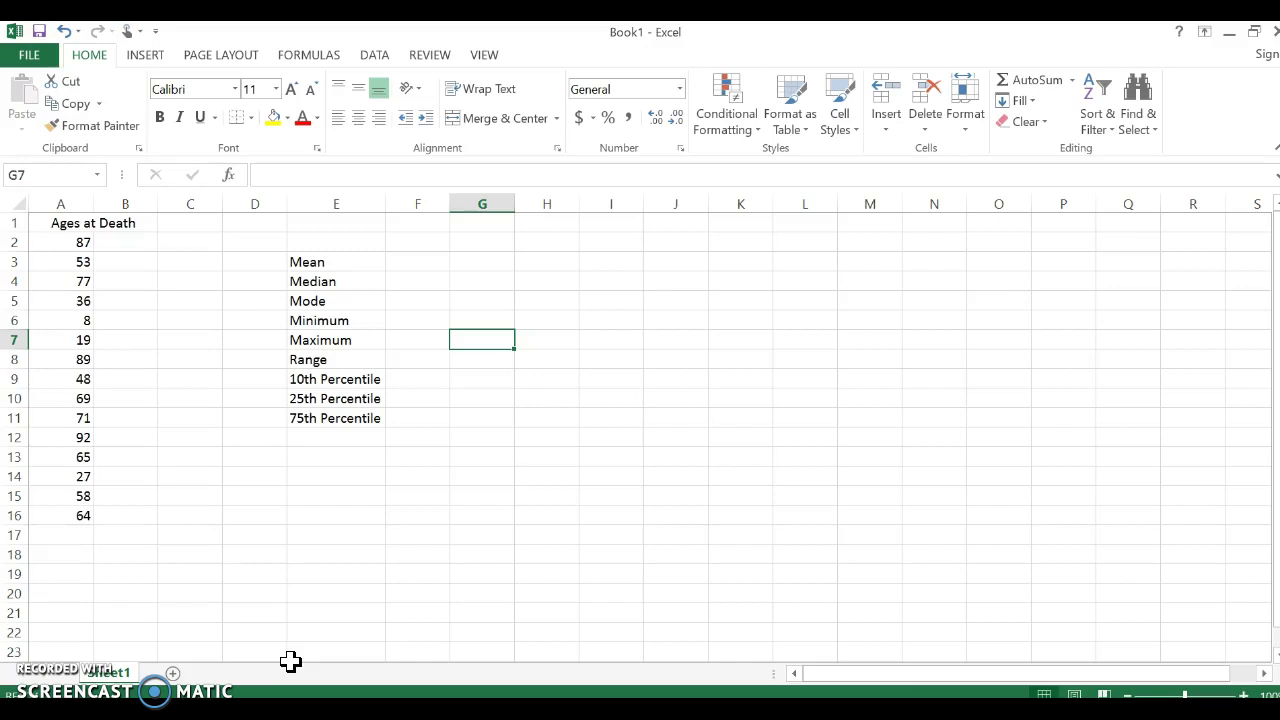
# - Sort the ages in A2:A16 from smallest to largest, confirming the sort warning
pyautogui.moveTo(66, 246); pyautogui.dragTo(50, 285)
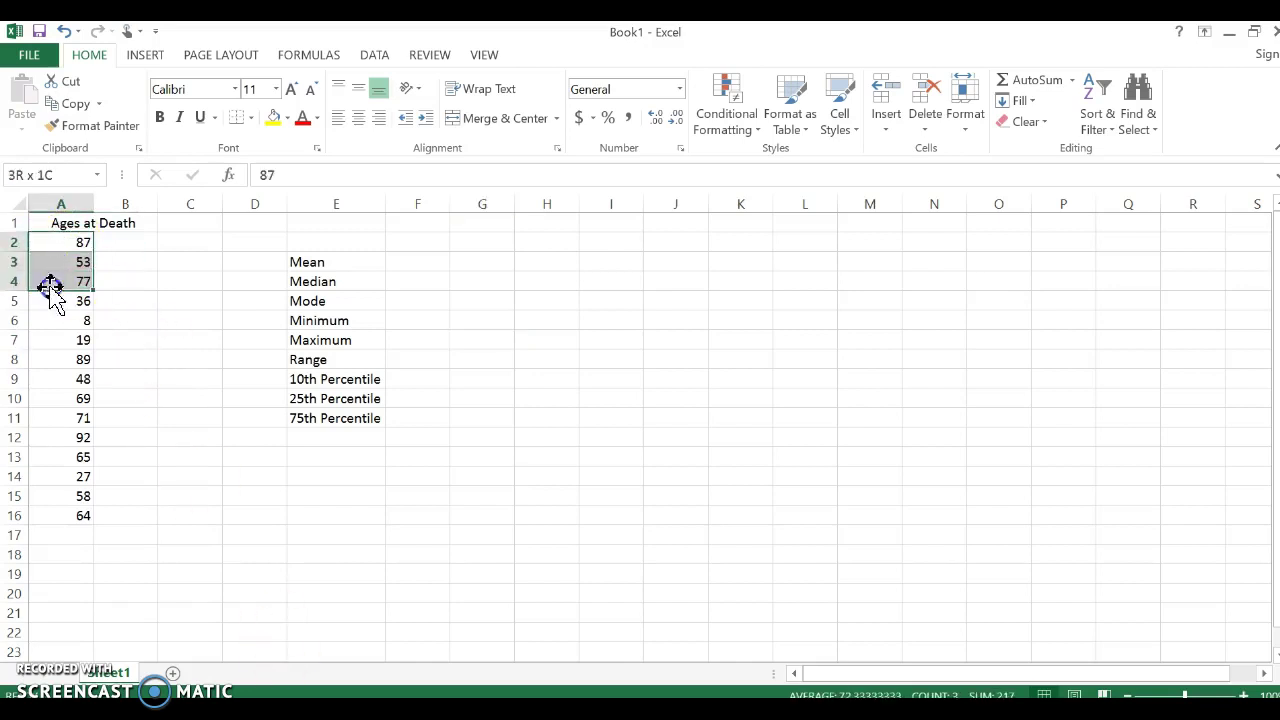
pyautogui.click(128, 264)
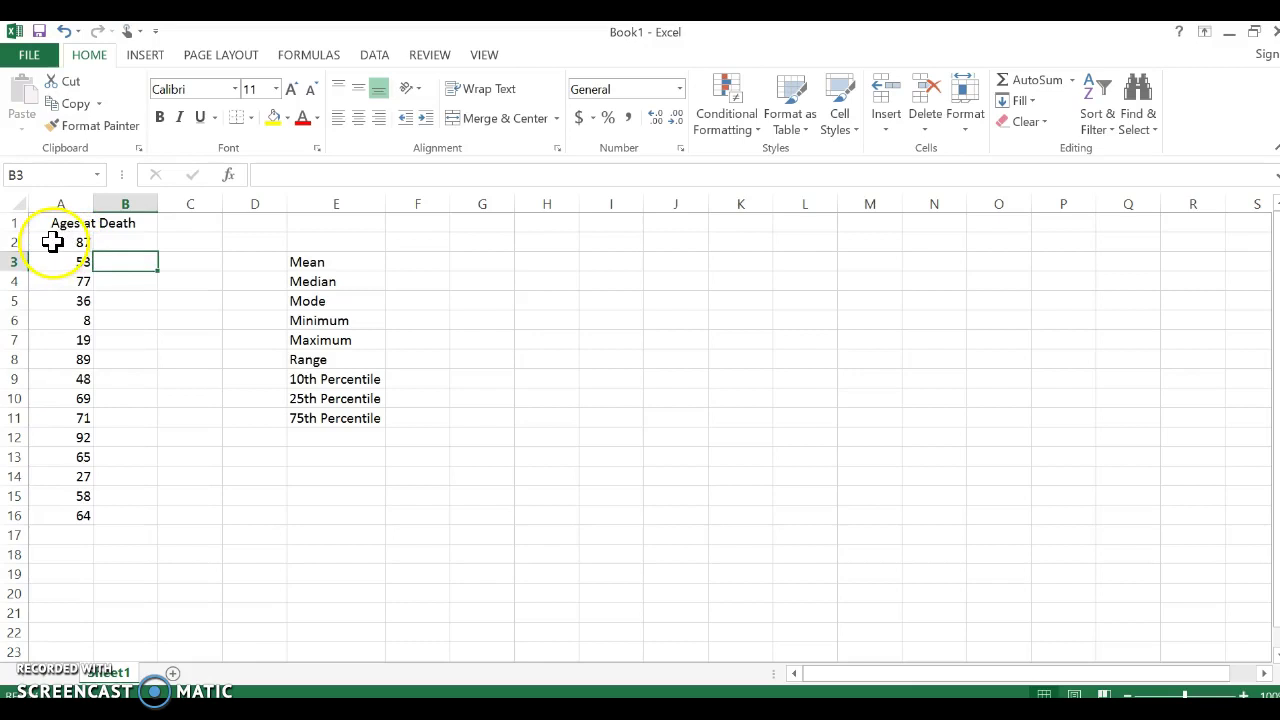
pyautogui.moveTo(53, 242); pyautogui.dragTo(62, 515)
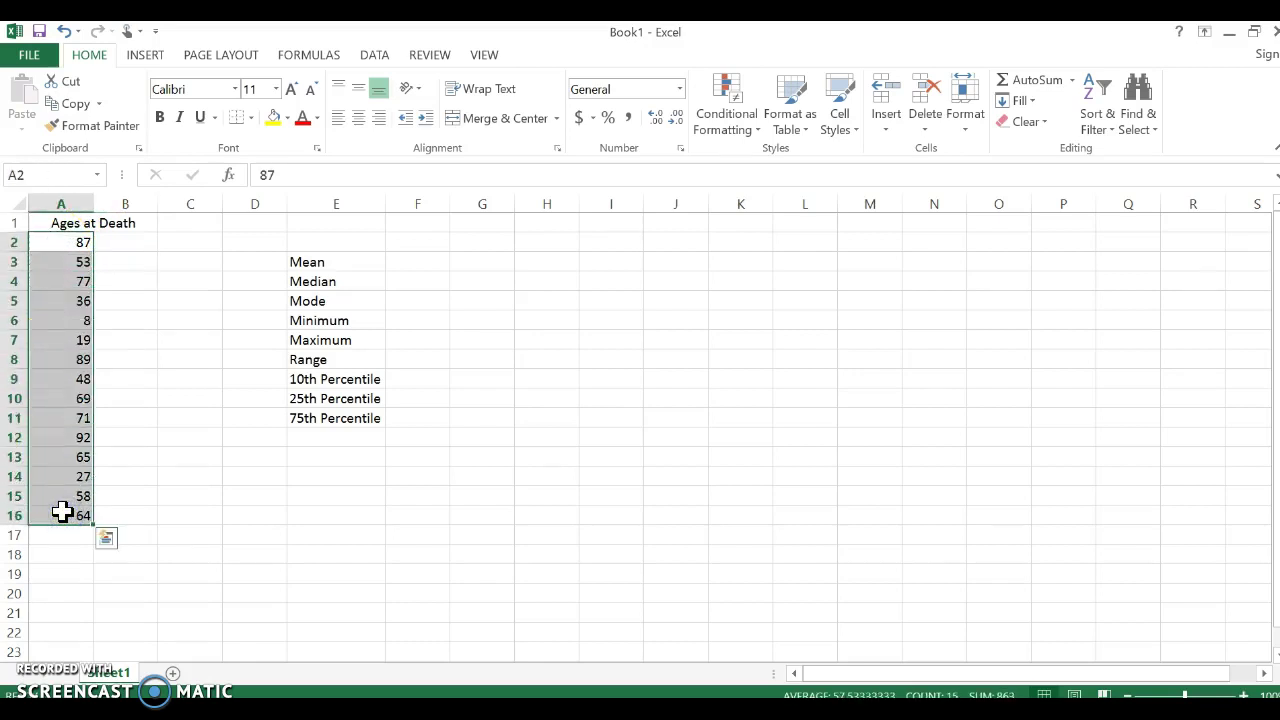
pyautogui.click(171, 277)
pyautogui.moveTo(70, 243)
pyautogui.mouseDown()
pyautogui.moveTo(64, 472)
pyautogui.moveTo(78, 514)
pyautogui.mouseUp()
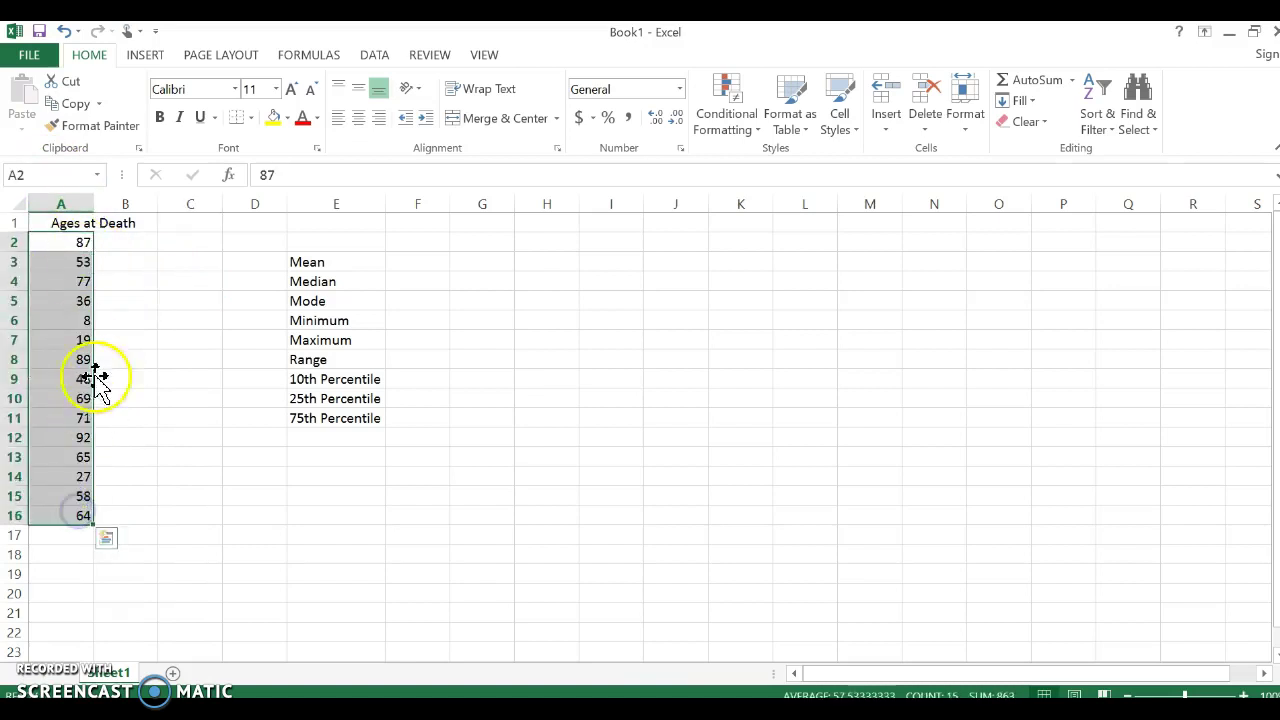
pyautogui.click(1114, 139)
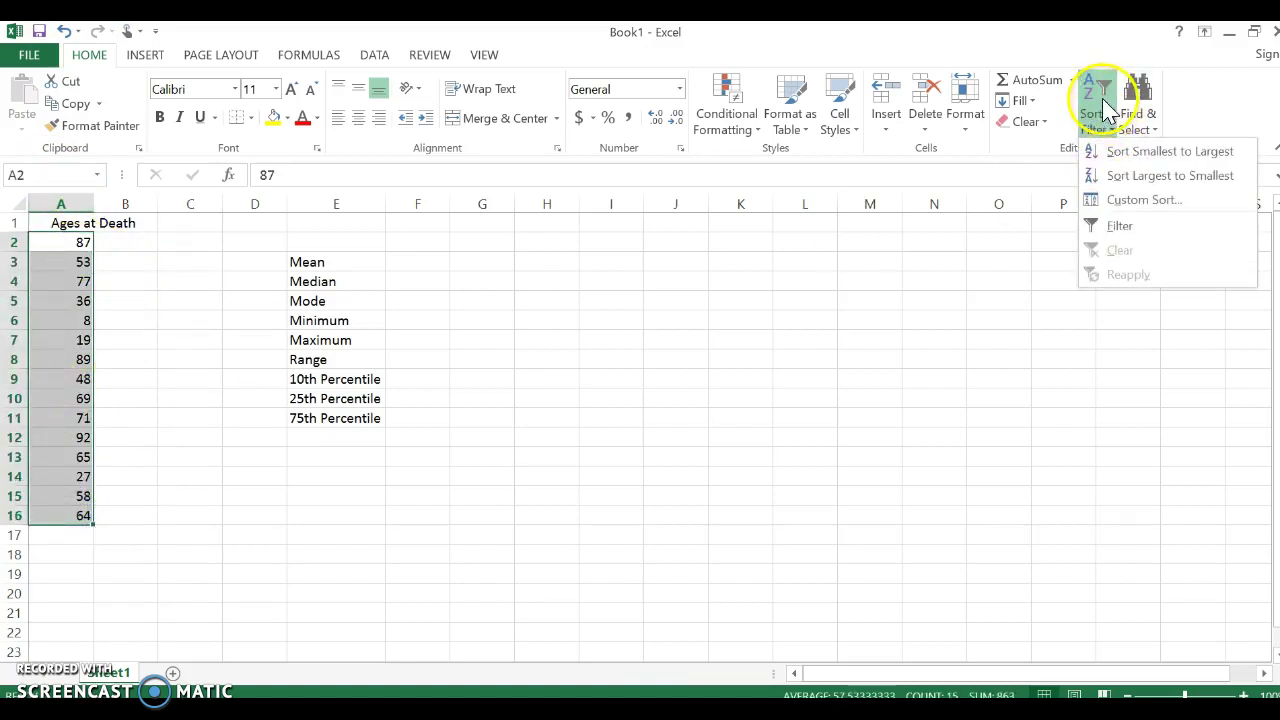
pyautogui.click(1148, 163)
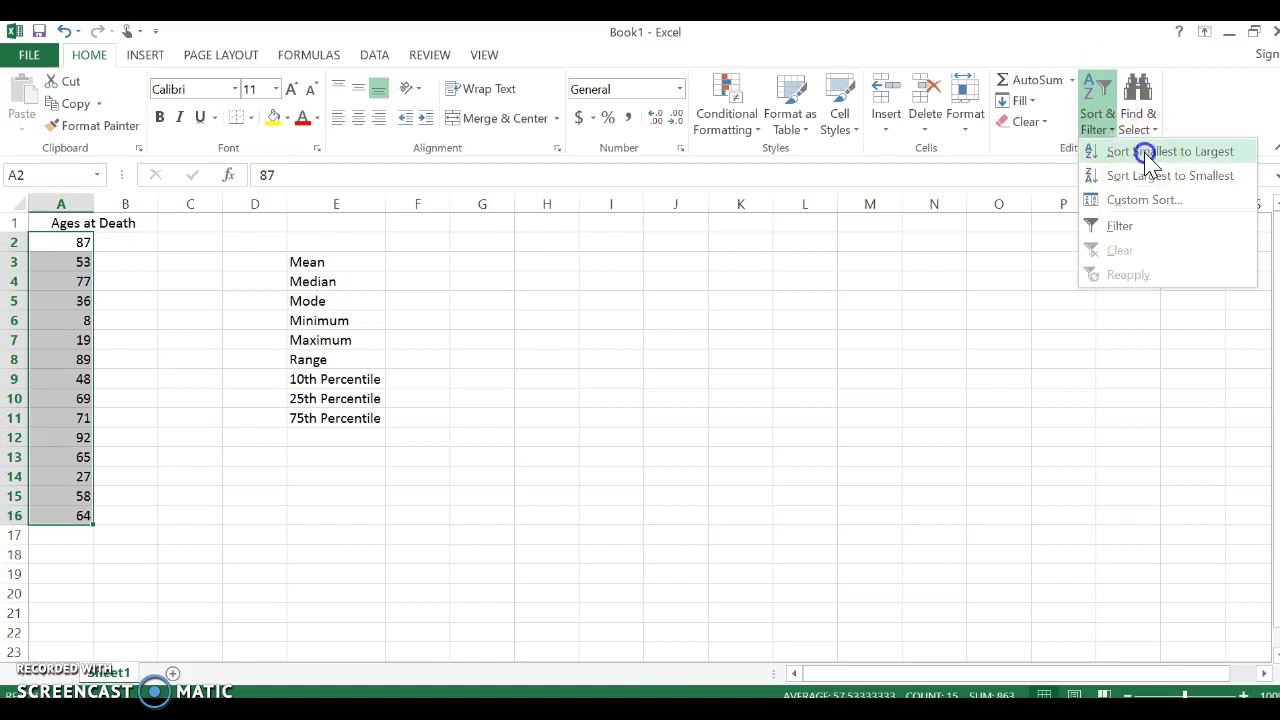
pyautogui.click(893, 441)
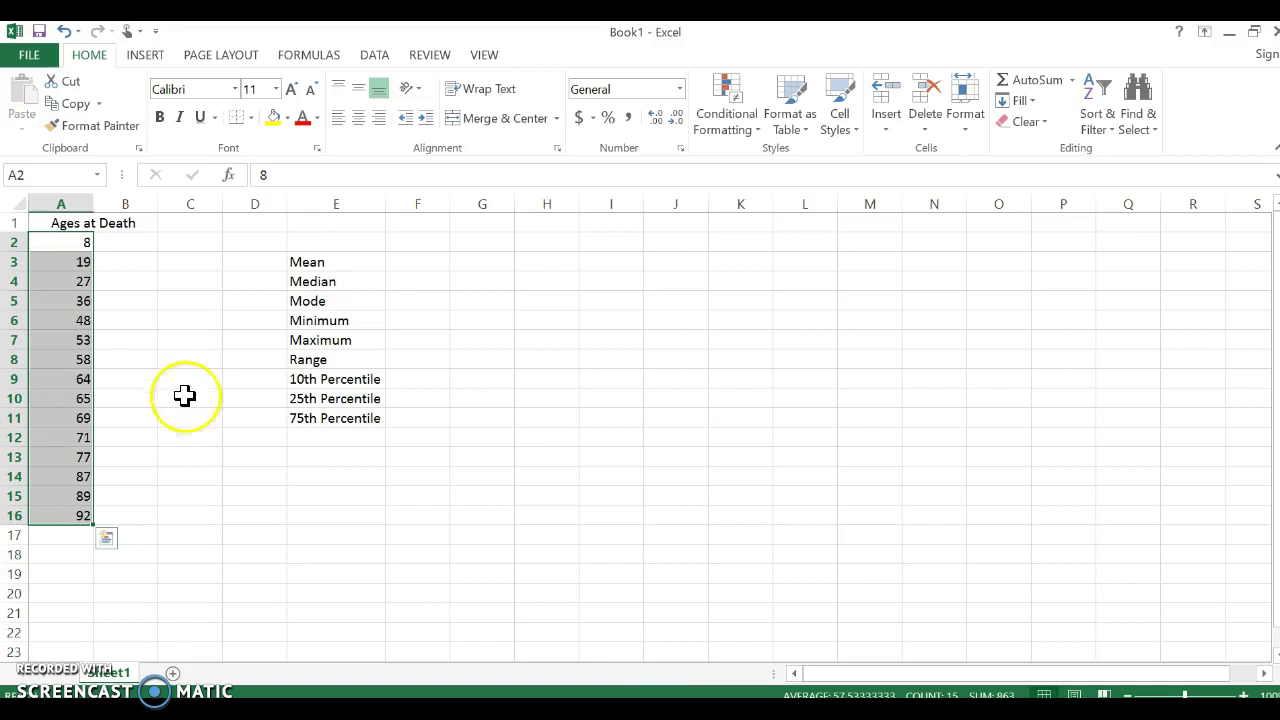
# - Retry the sort with only a single cell selected and dismiss the error
pyautogui.click(466, 386)
pyautogui.click(1109, 129)
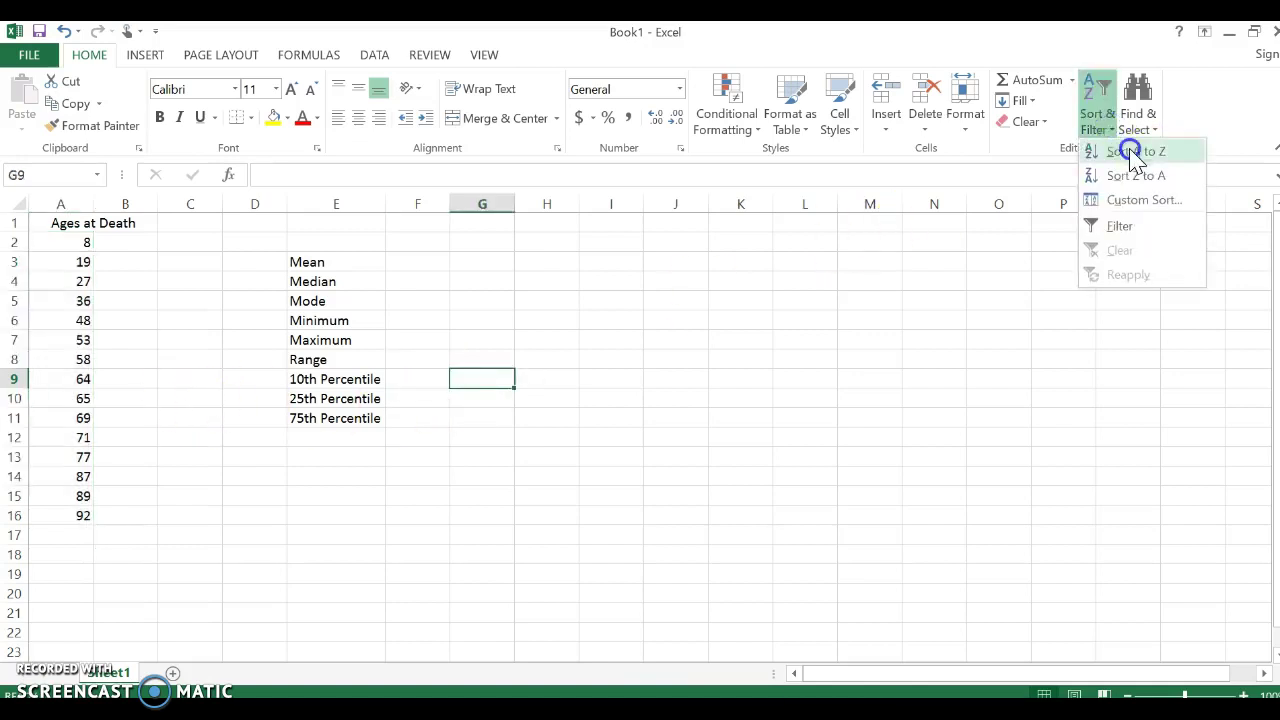
pyautogui.click(1135, 152)
pyautogui.click(646, 424)
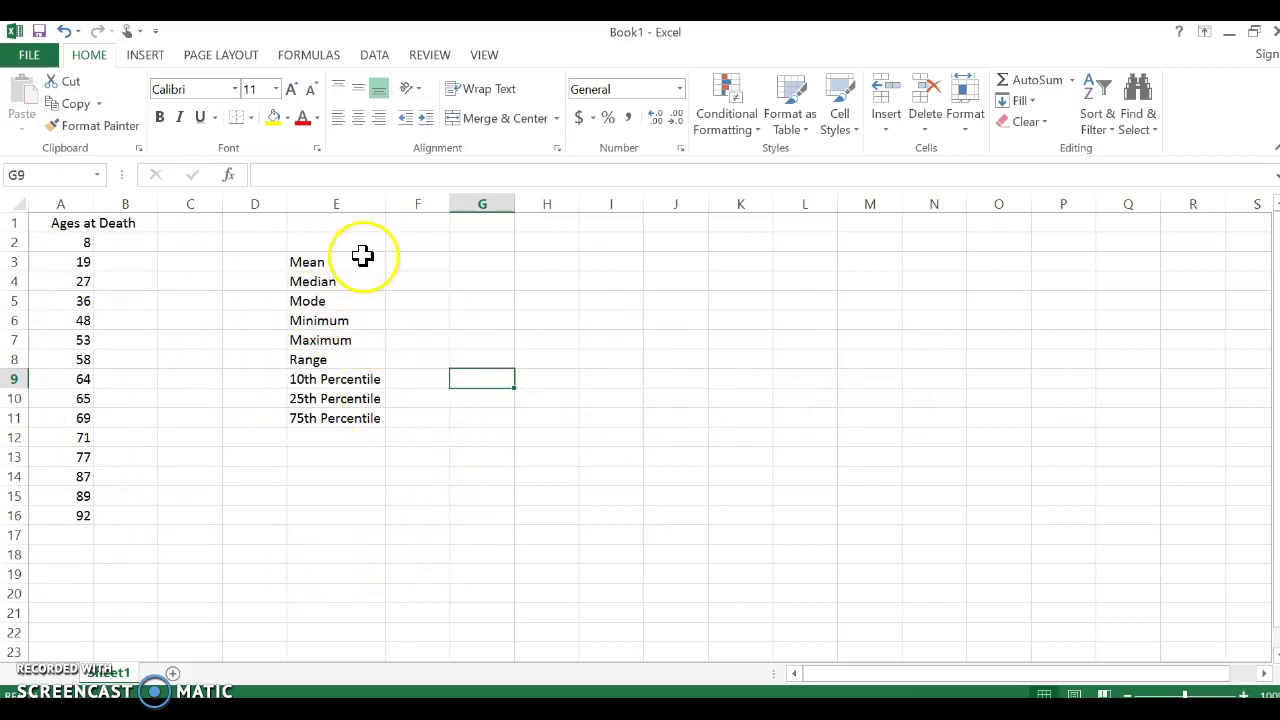
# - Enter =AVERAGE(A2:A16) in F3, giving a mean age of 57.53333
pyautogui.click(410, 262)
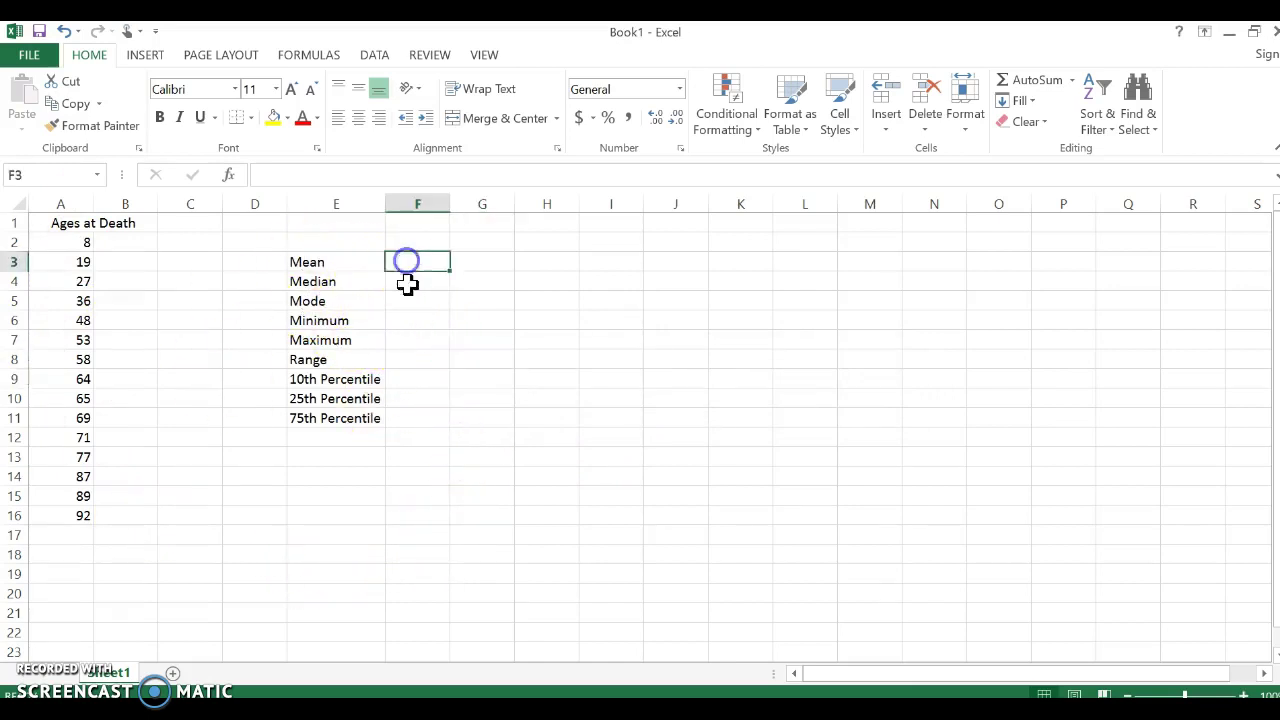
pyautogui.click(315, 56)
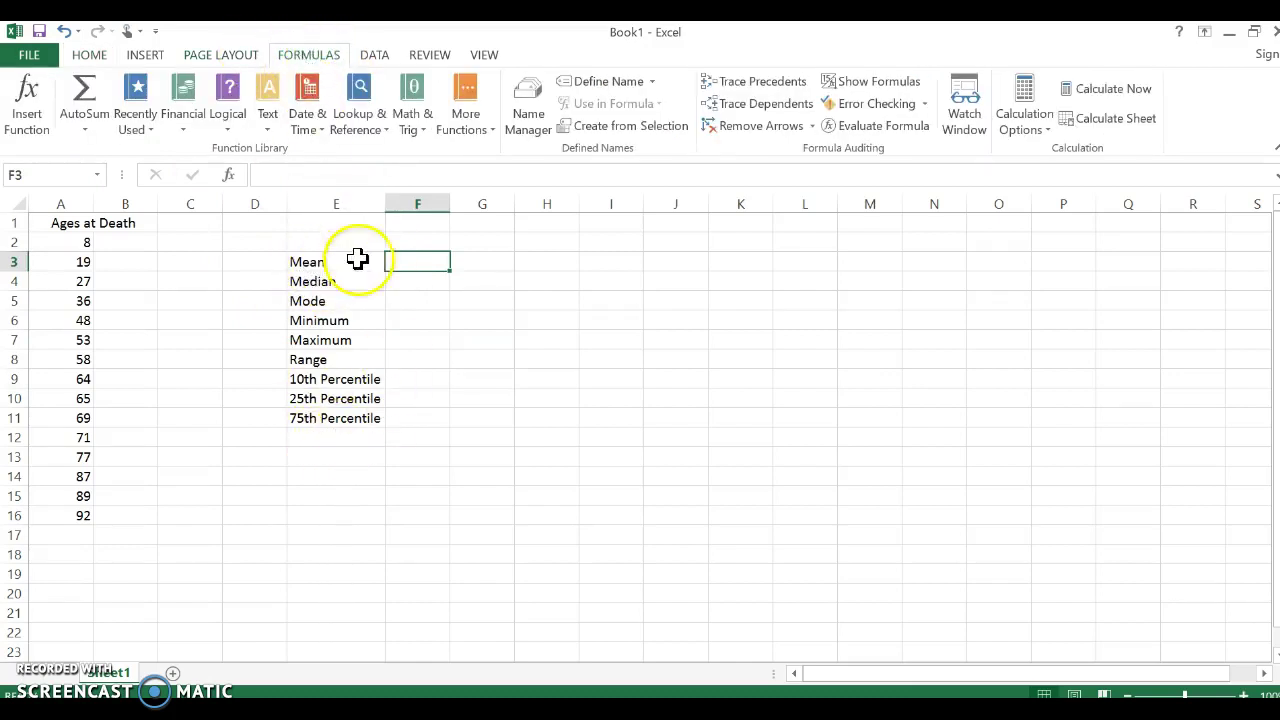
pyautogui.click(478, 138)
pyautogui.moveTo(490, 152)
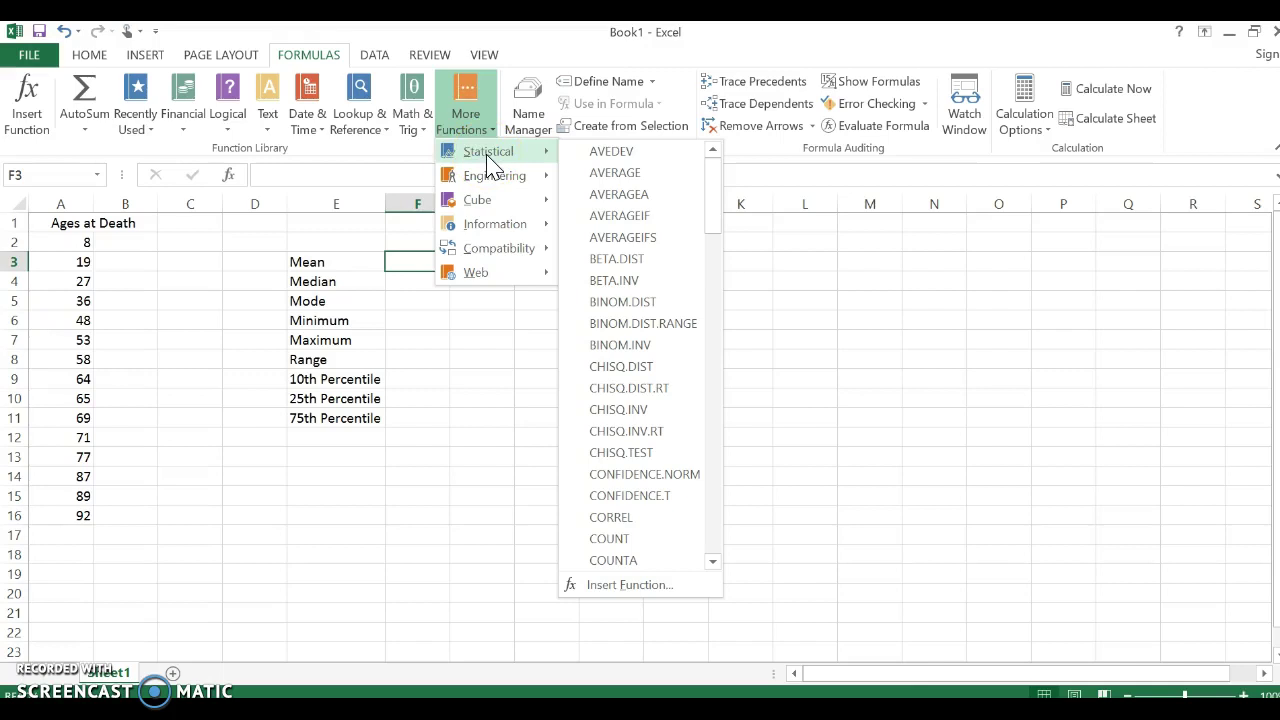
pyautogui.click(628, 174)
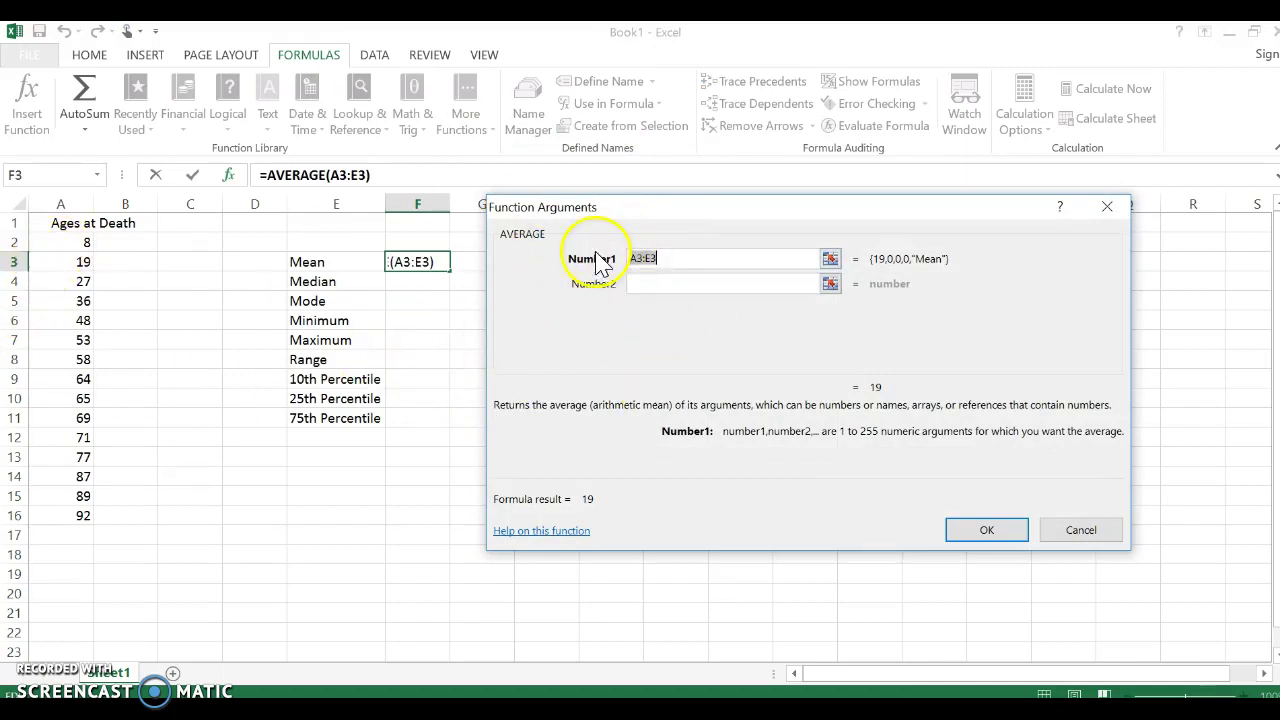
pyautogui.moveTo(50, 242); pyautogui.dragTo(54, 517)
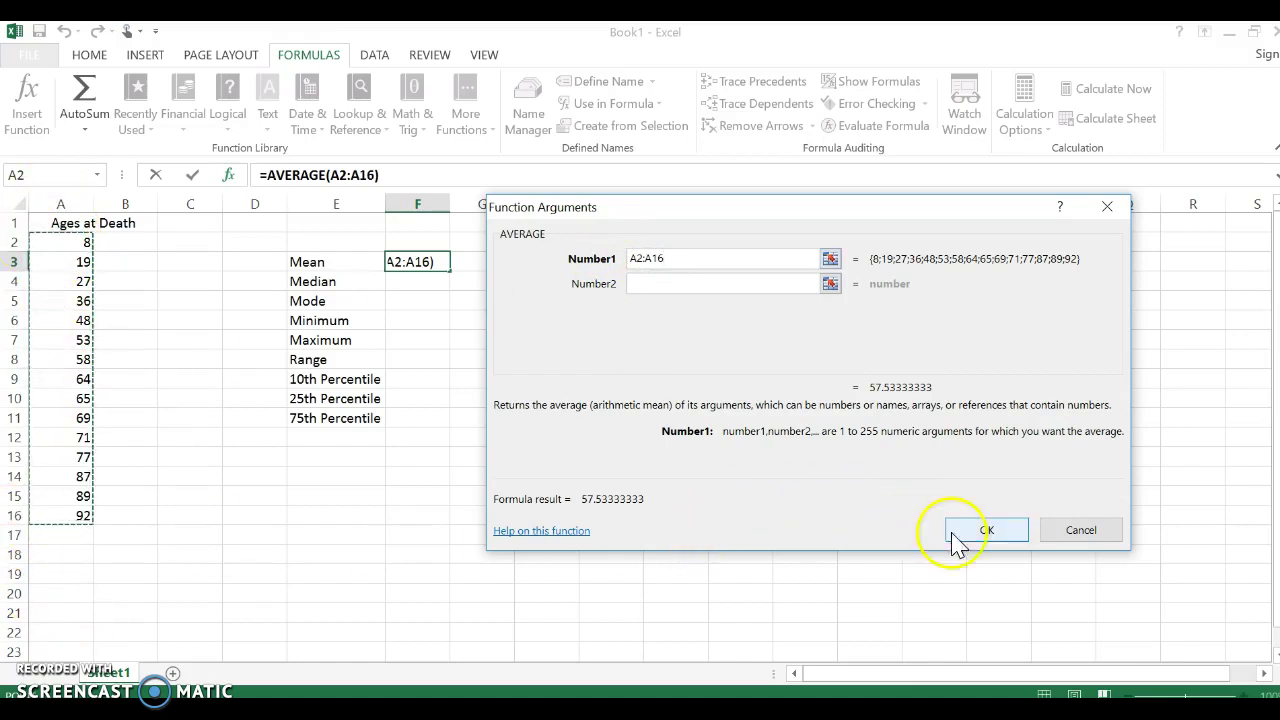
pyautogui.click(982, 531)
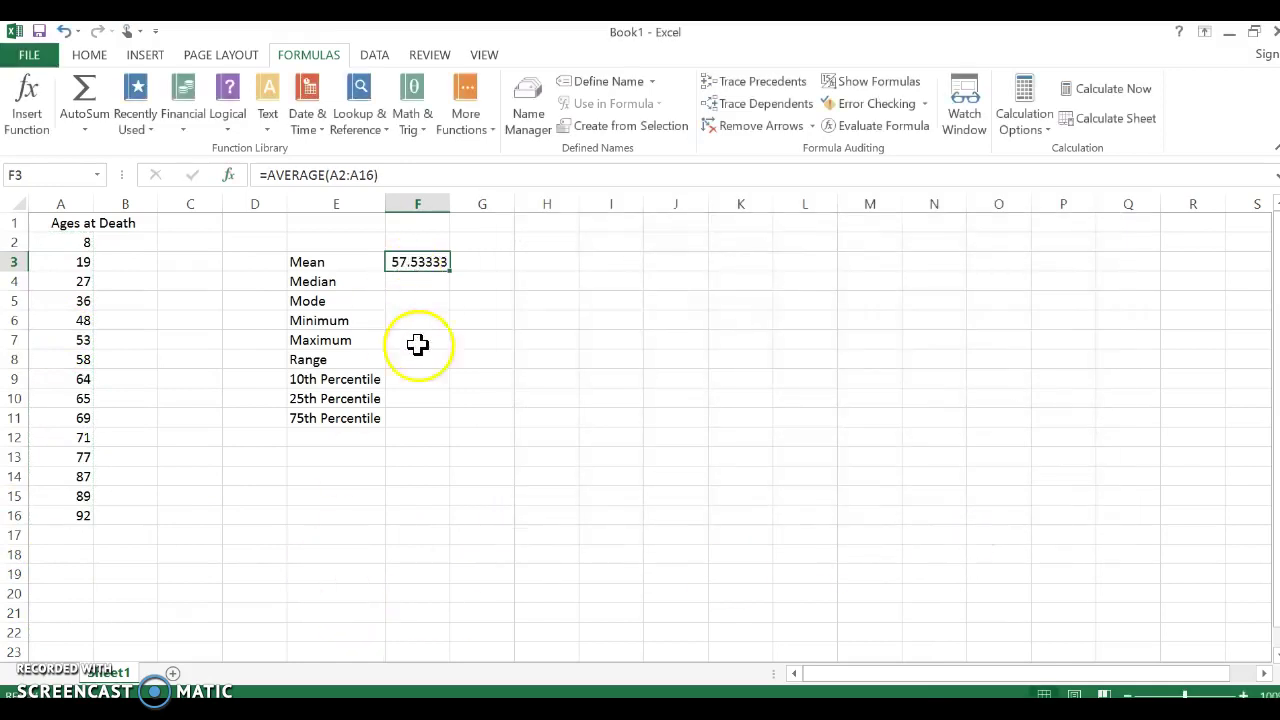
pyautogui.click(490, 260)
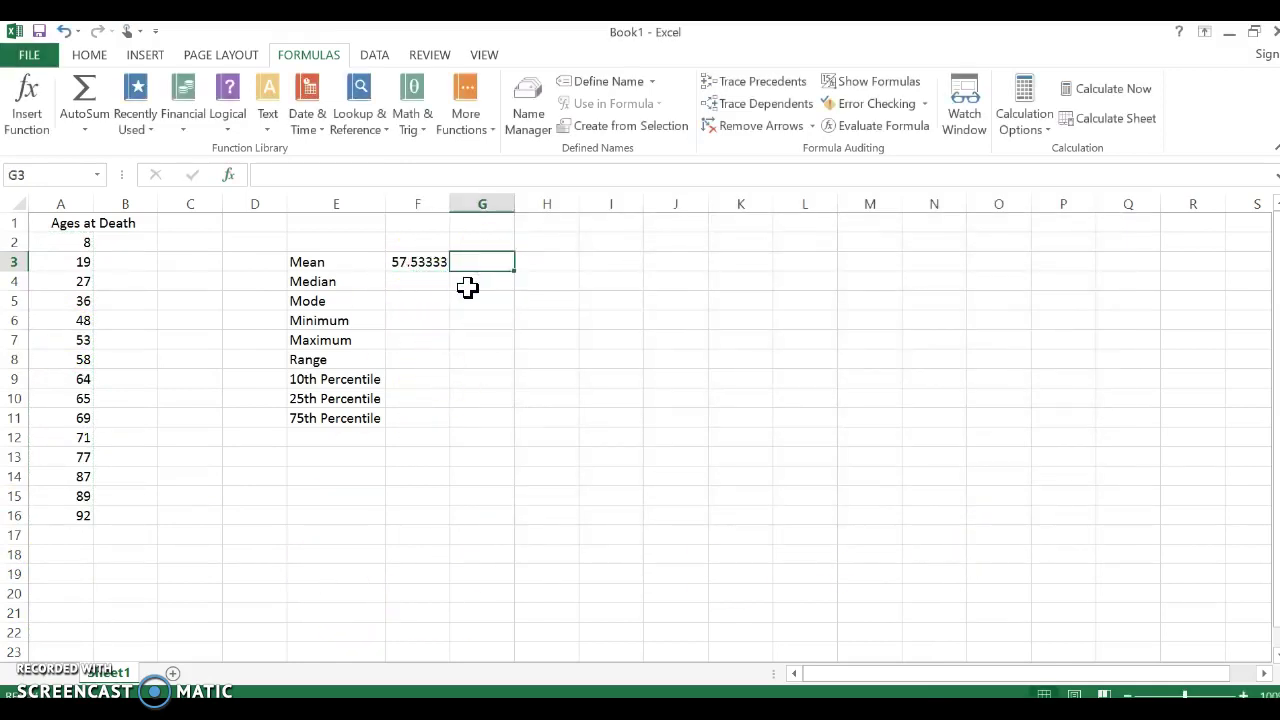
pyautogui.write('=avera')
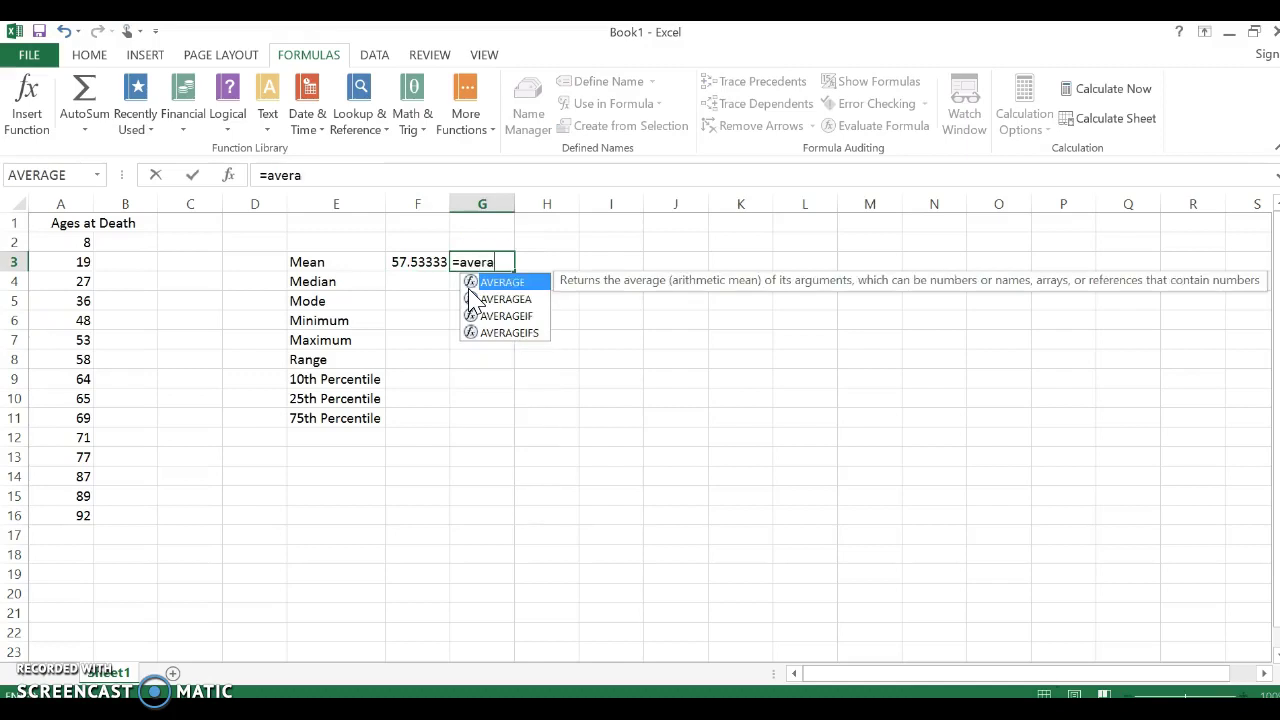
pyautogui.write('ge(A')
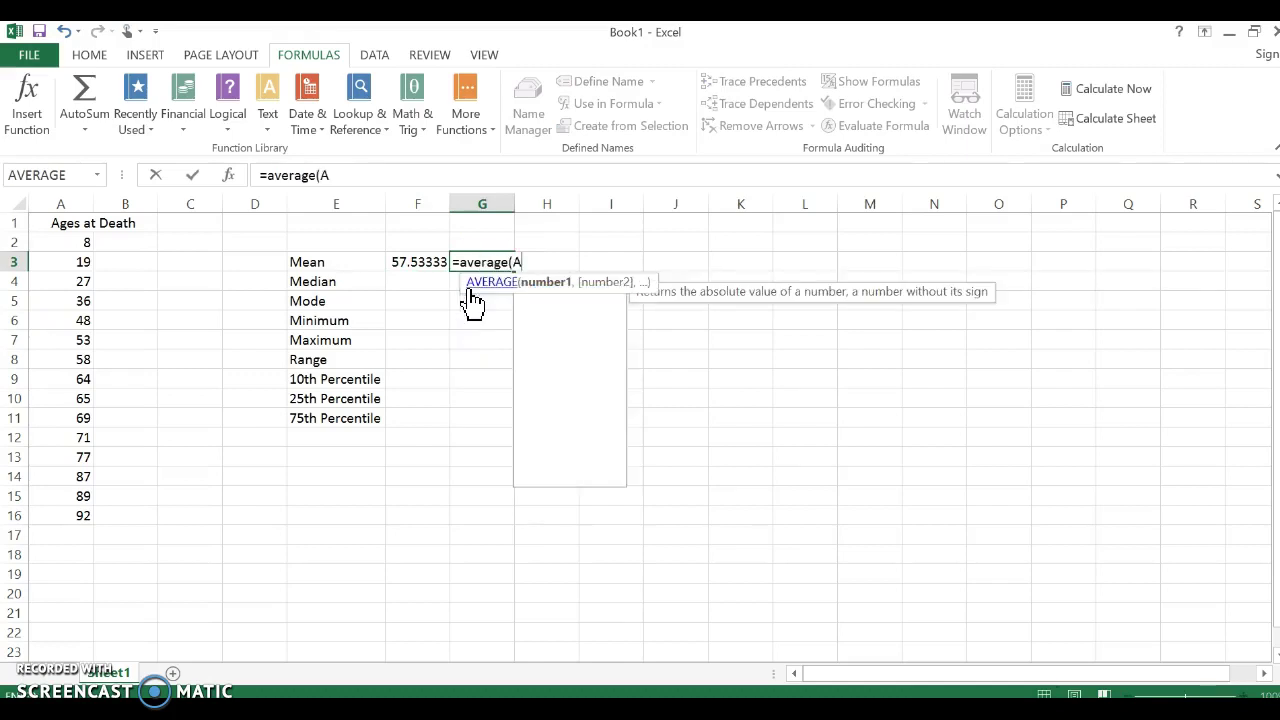
pyautogui.write('2:A16')
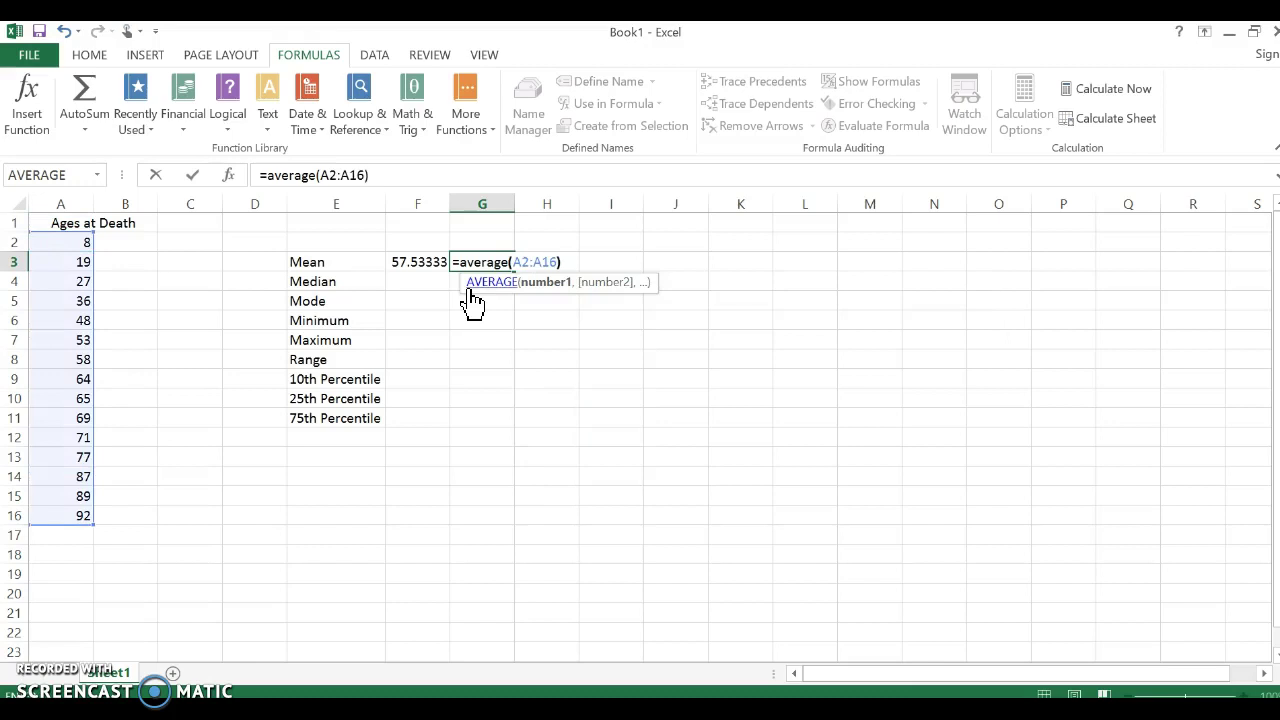
pyautogui.press('Return')
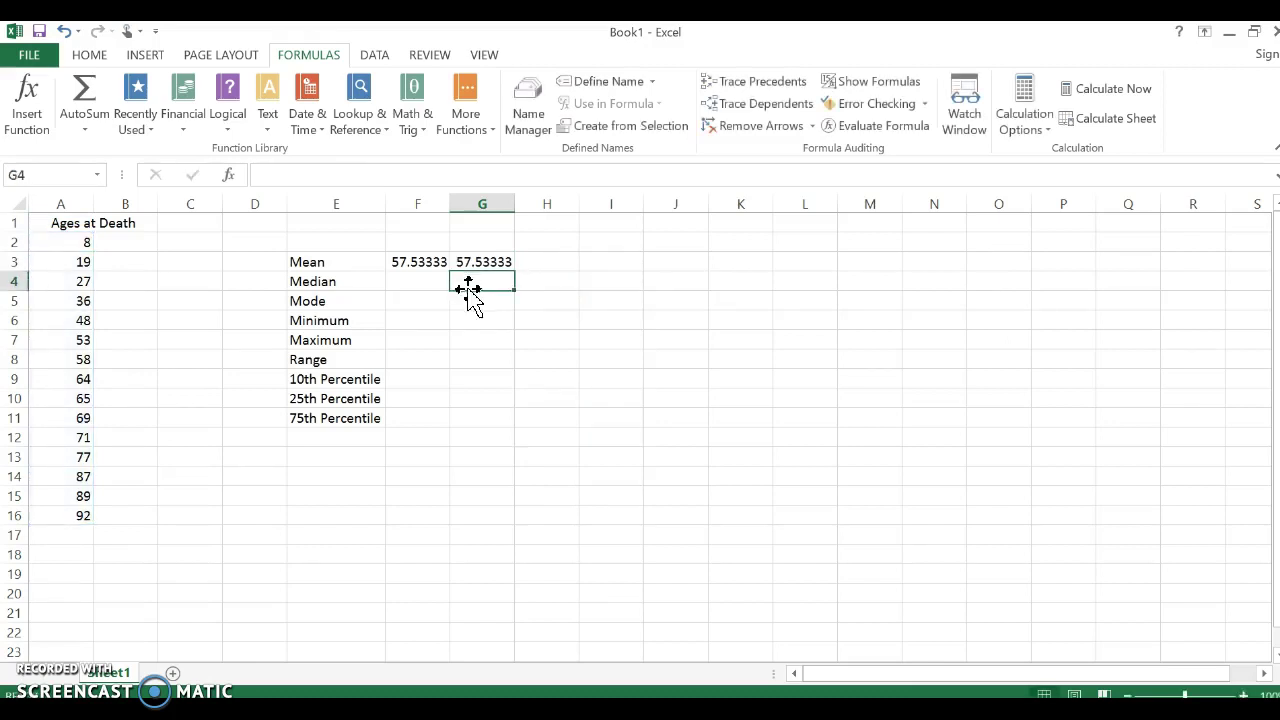
pyautogui.click(483, 263)
pyautogui.click(483, 263)
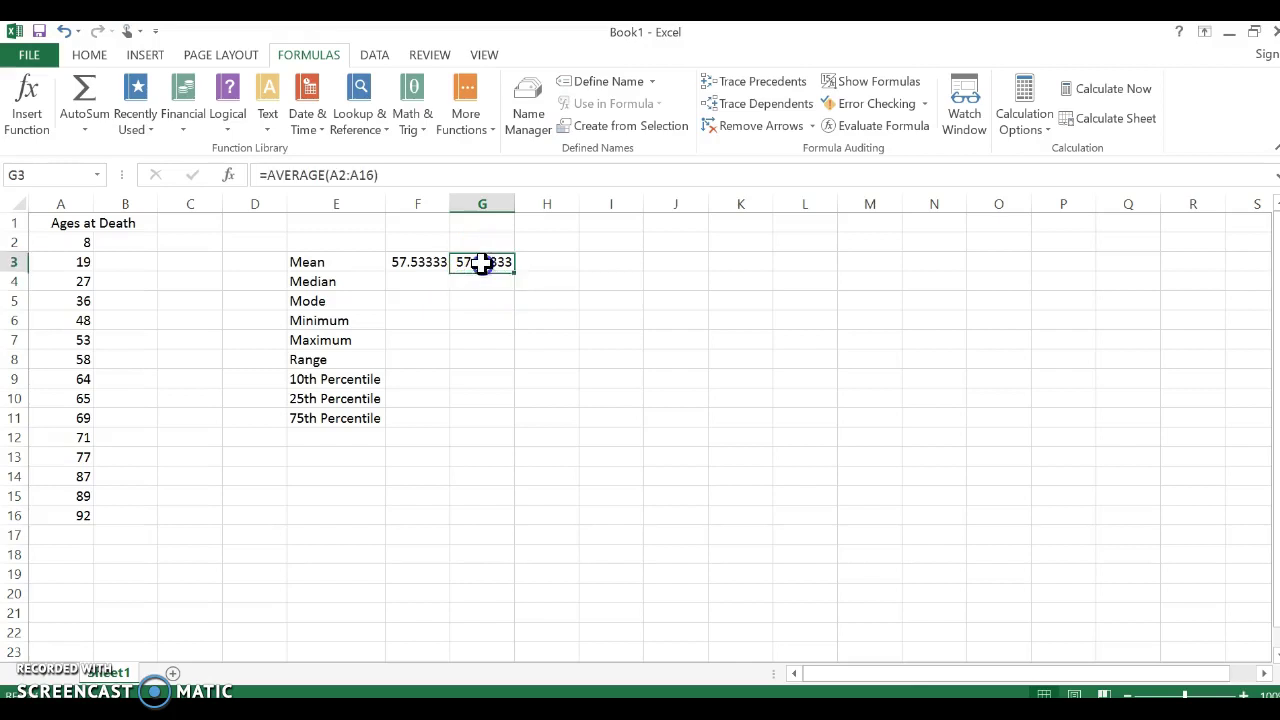
pyautogui.click(418, 281)
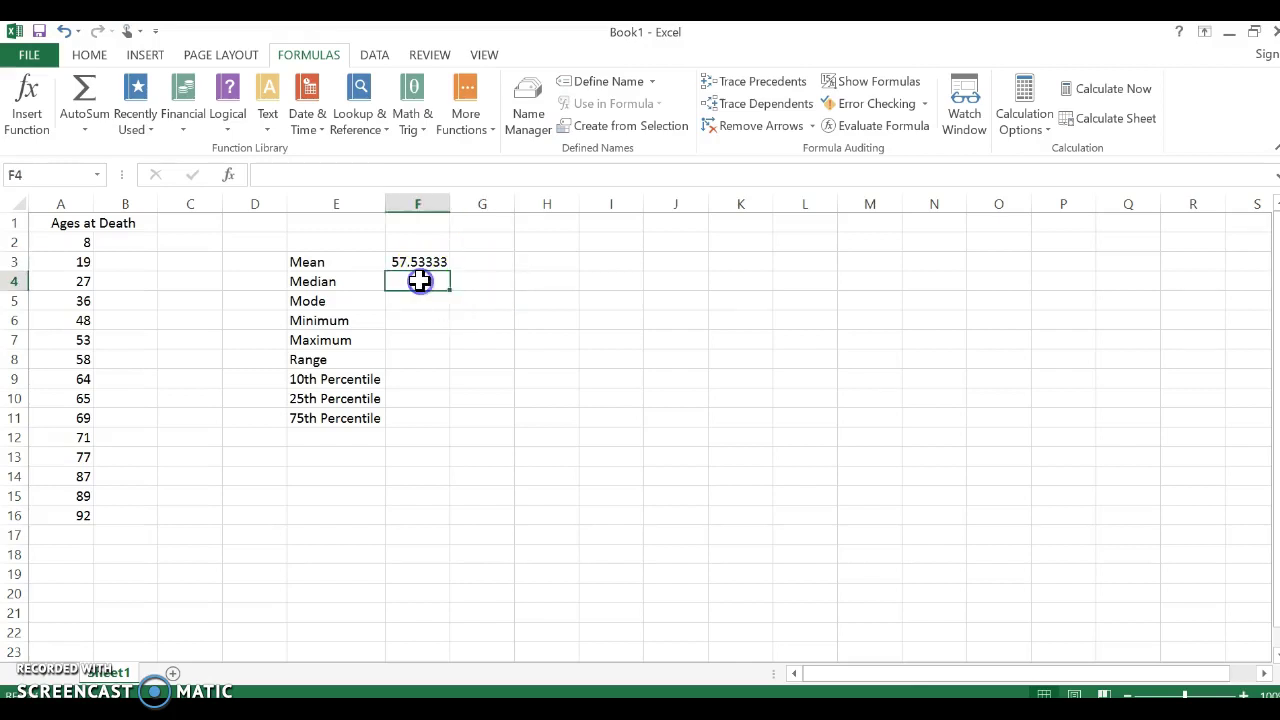
# - Put =MEDIAN(A2:A16) in F4, showing 64, and start the note 'median' in B9
pyautogui.click(468, 125)
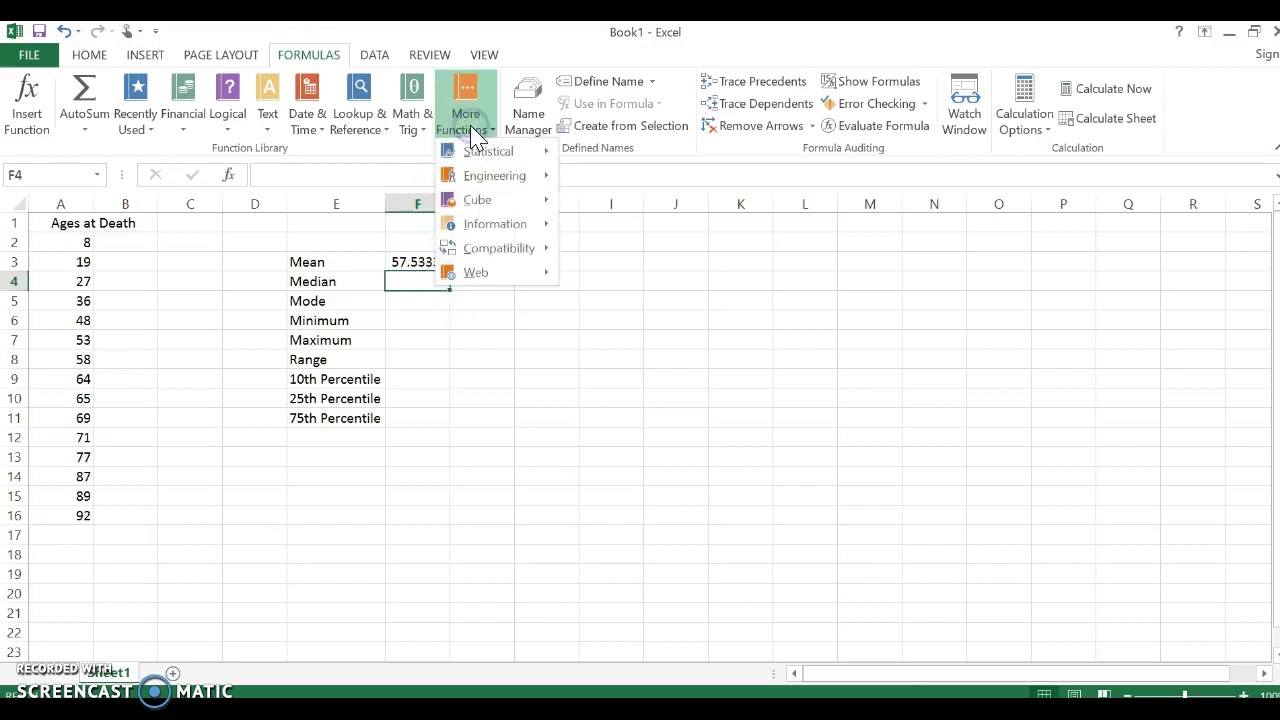
pyautogui.click(494, 154)
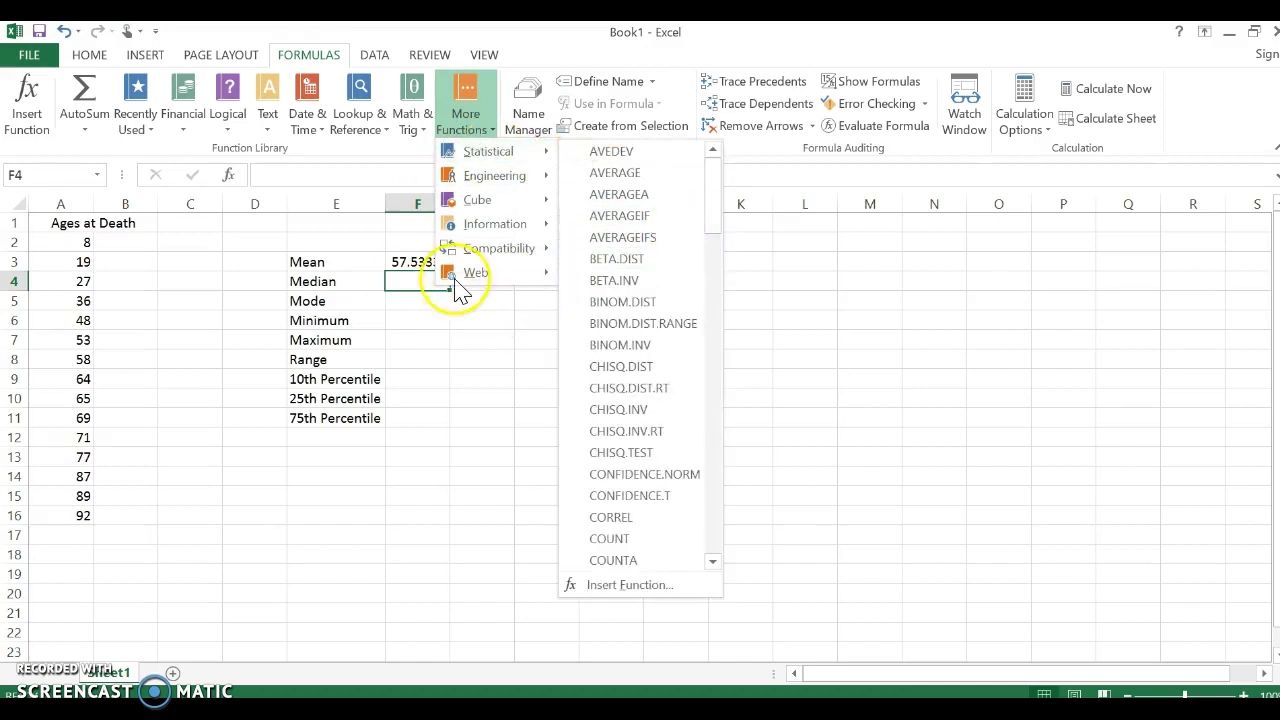
pyautogui.click(475, 118)
pyautogui.click(413, 281)
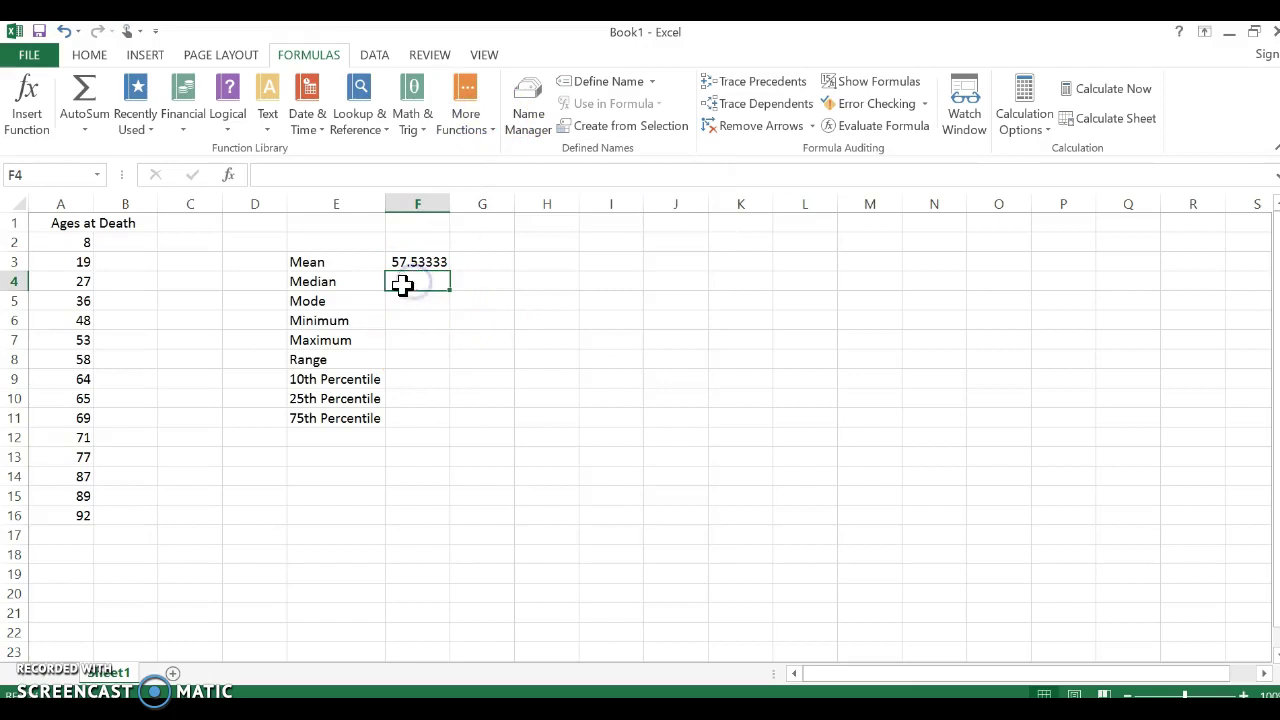
pyautogui.click(466, 120)
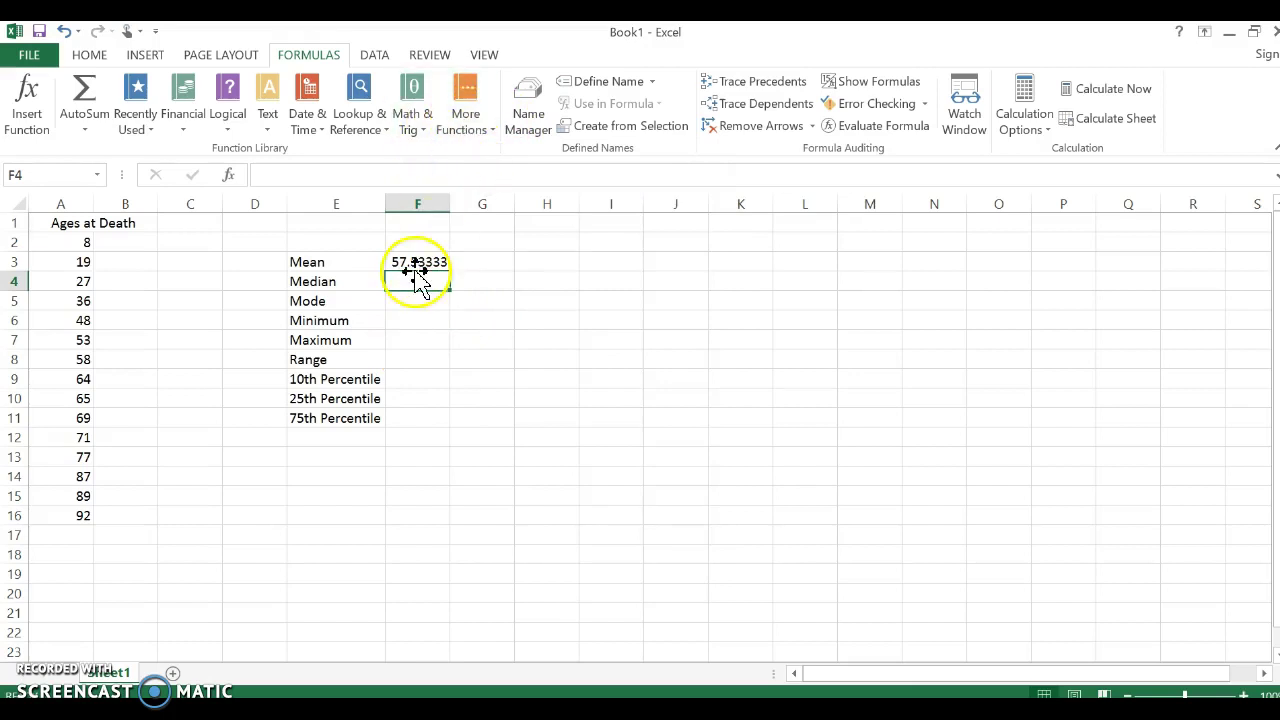
pyautogui.click(466, 118)
pyautogui.moveTo(490, 152)
pyautogui.moveTo(722, 205); pyautogui.dragTo(737, 393)
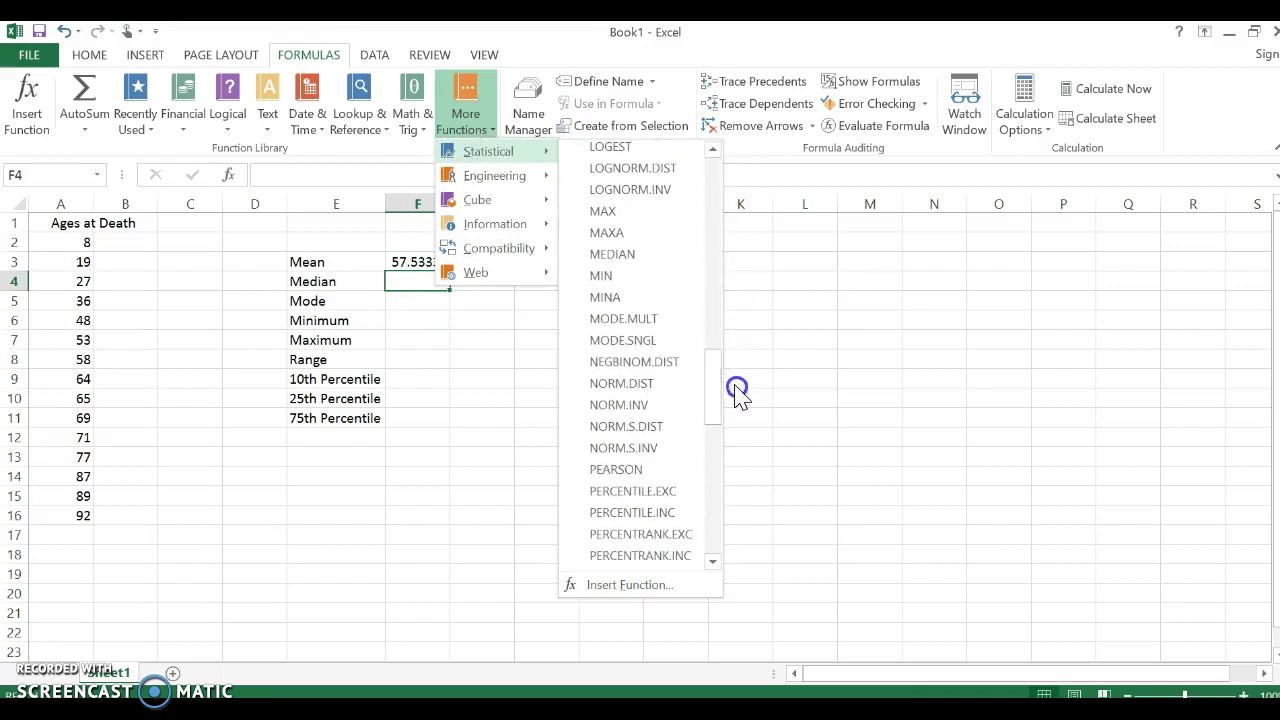
pyautogui.click(646, 262)
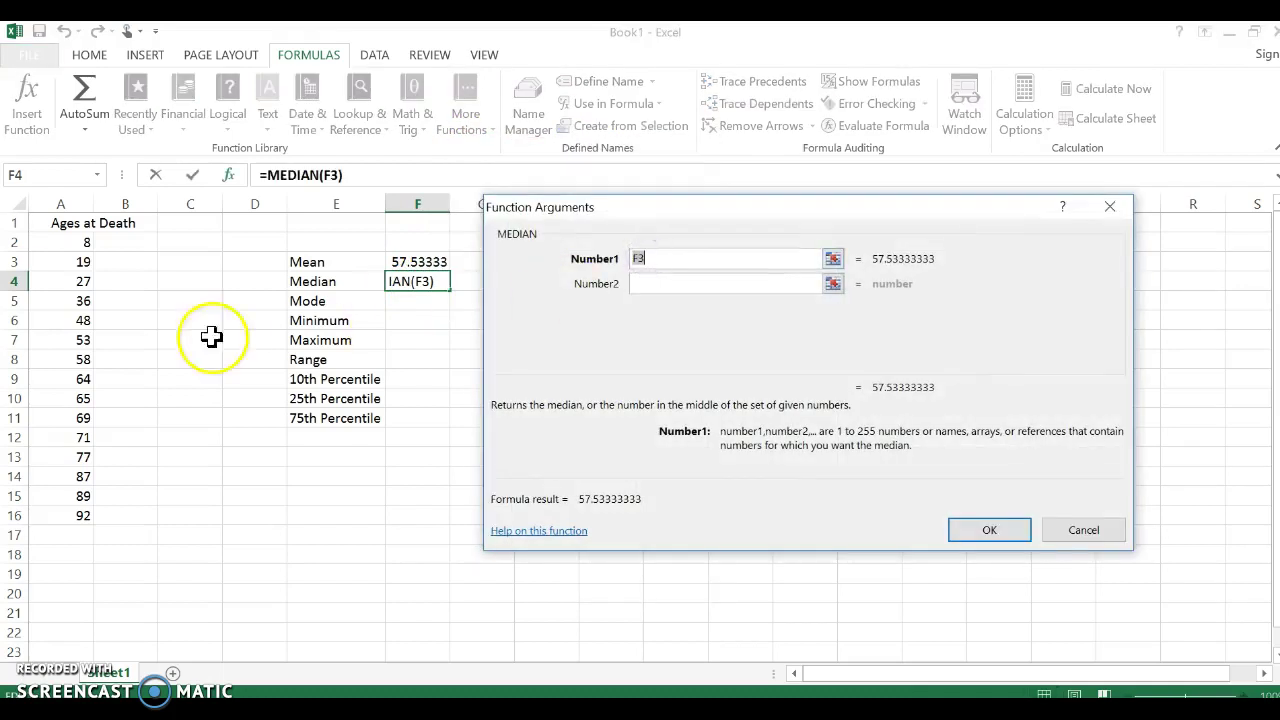
pyautogui.moveTo(62, 232); pyautogui.dragTo(51, 513)
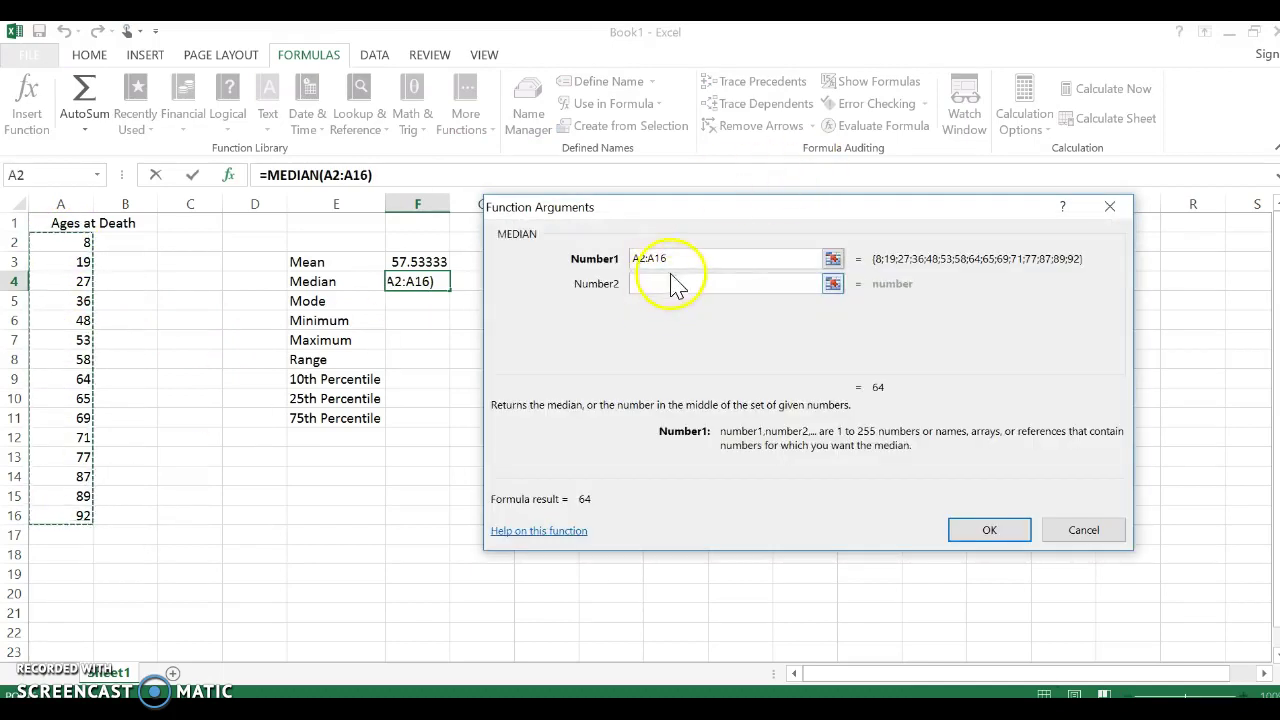
pyautogui.click(990, 530)
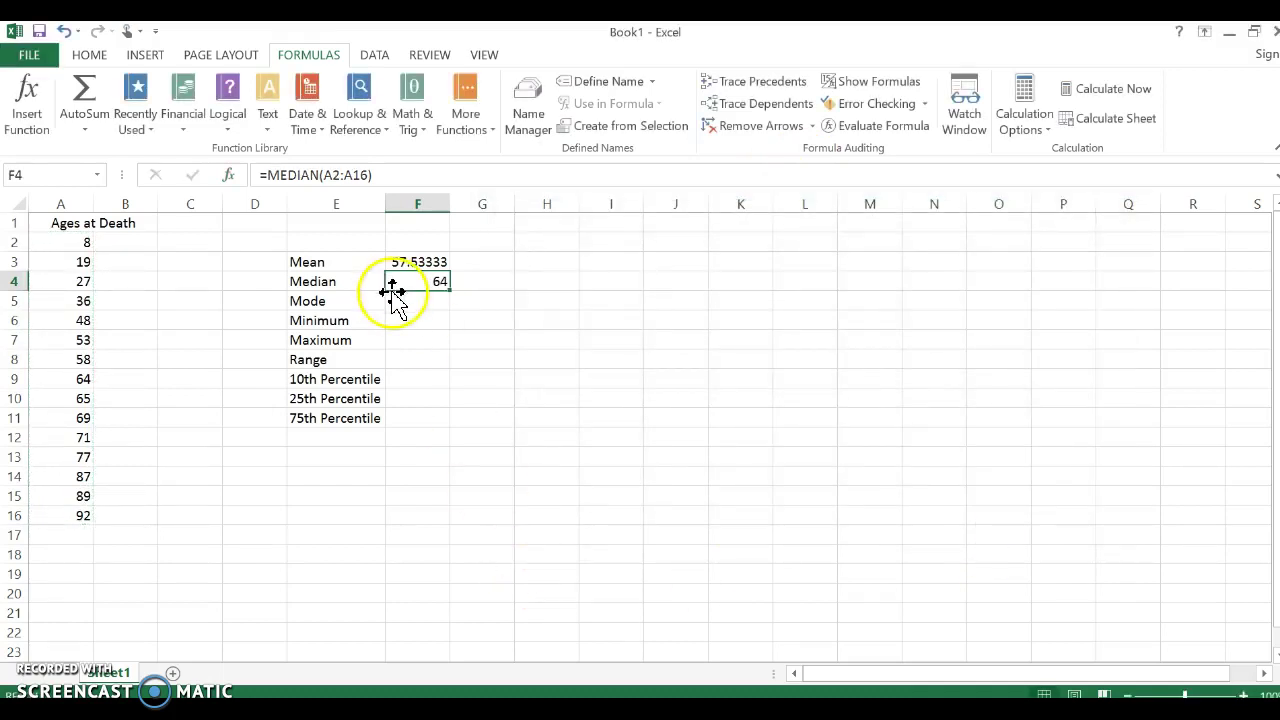
pyautogui.click(120, 377)
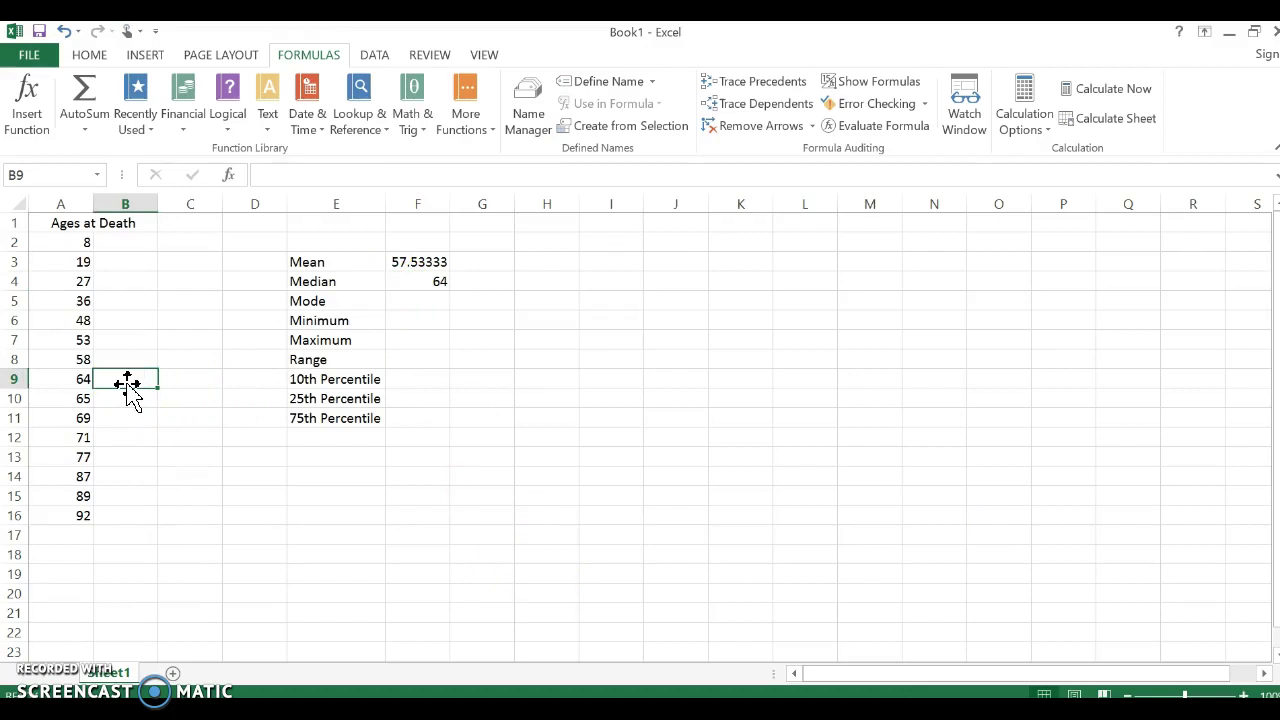
pyautogui.write('median')
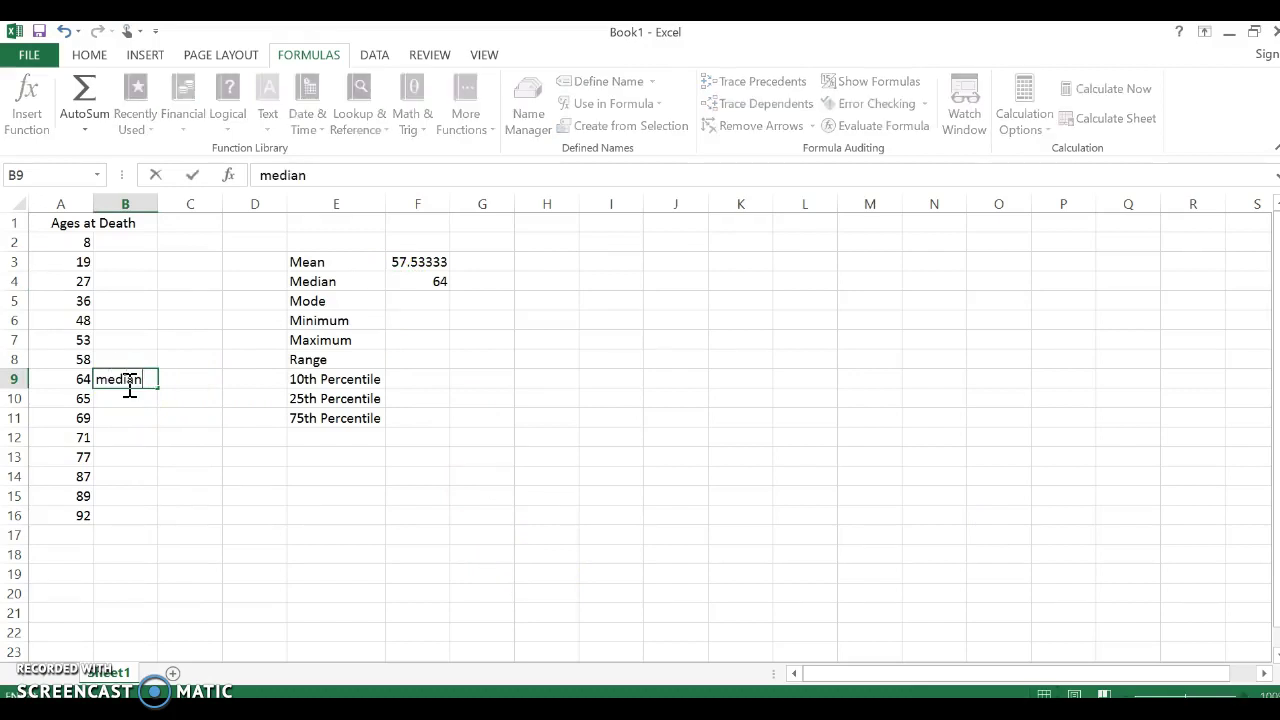
# - Enter =MODE.MULT(A2:A16) in F5, which returns #N/A
pyautogui.click(410, 300)
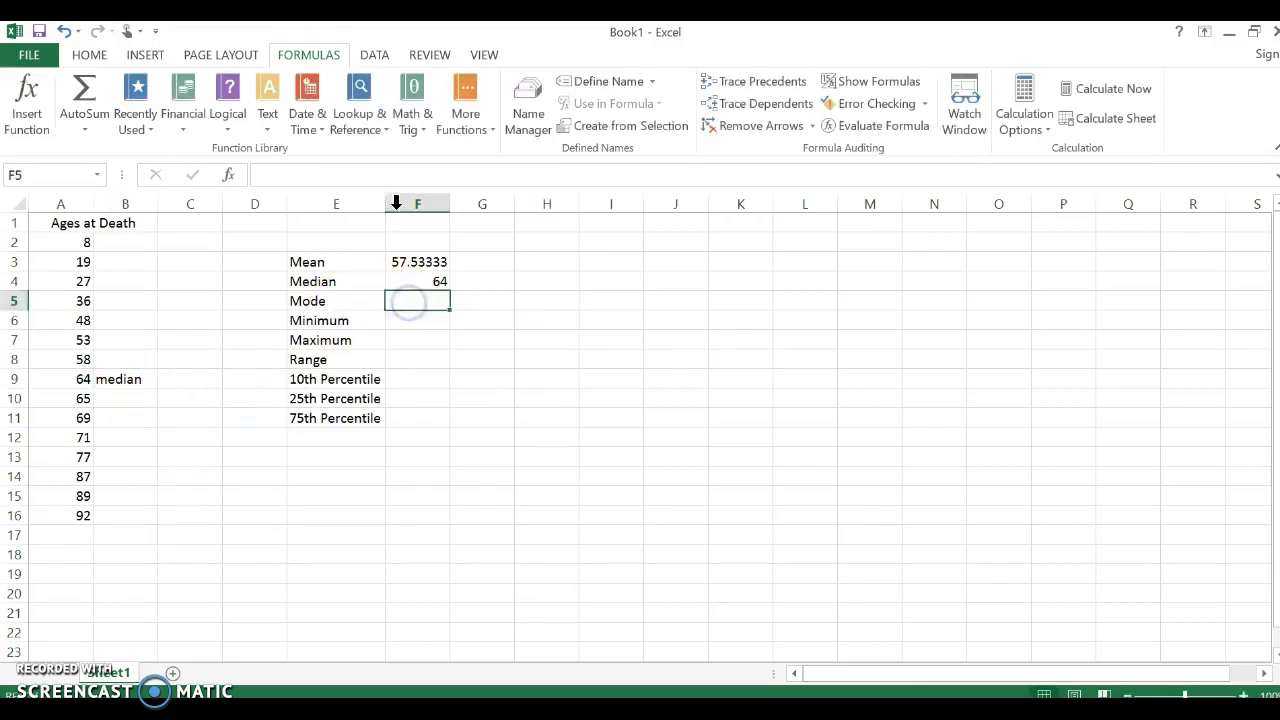
pyautogui.click(480, 128)
pyautogui.moveTo(492, 153)
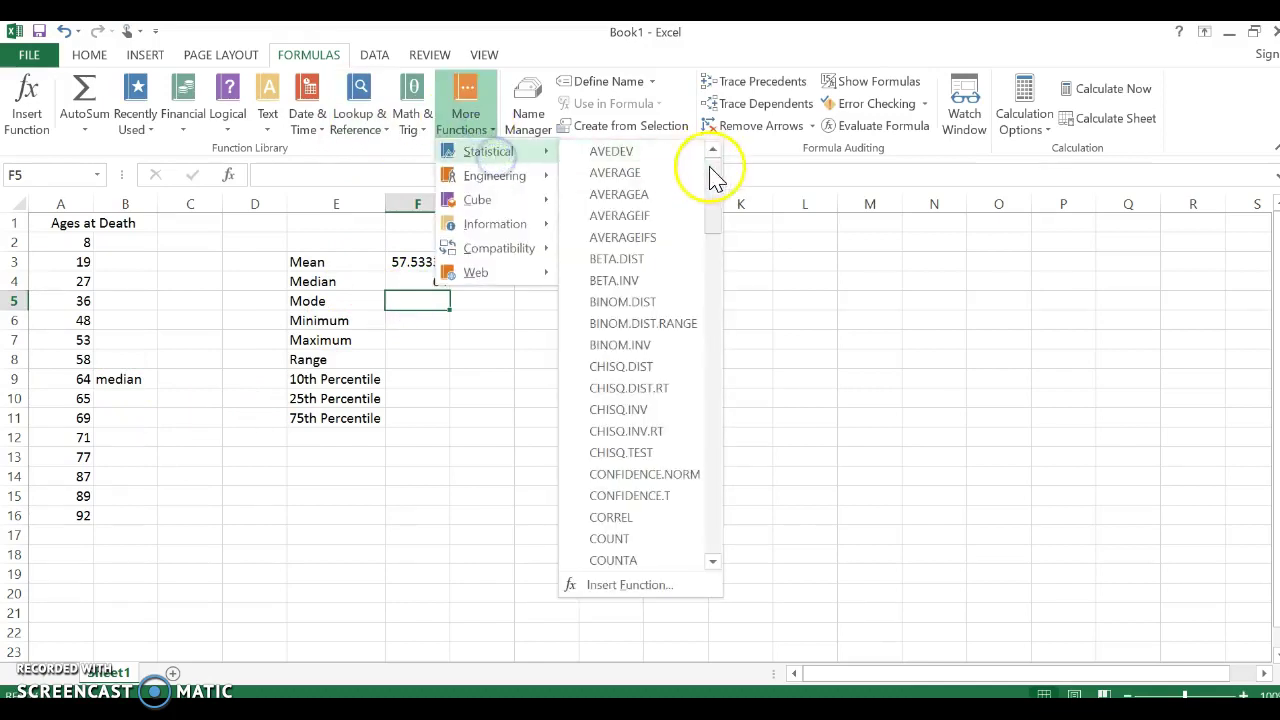
pyautogui.moveTo(713, 175); pyautogui.dragTo(725, 368)
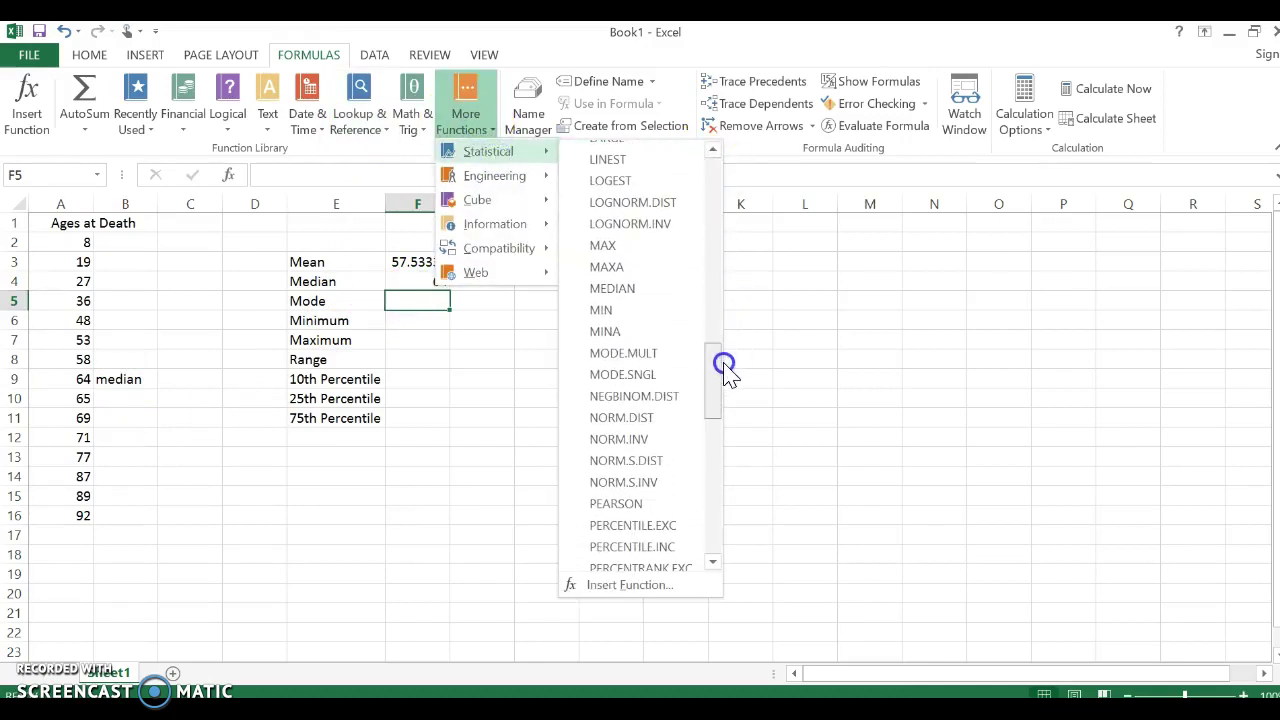
pyautogui.click(622, 353)
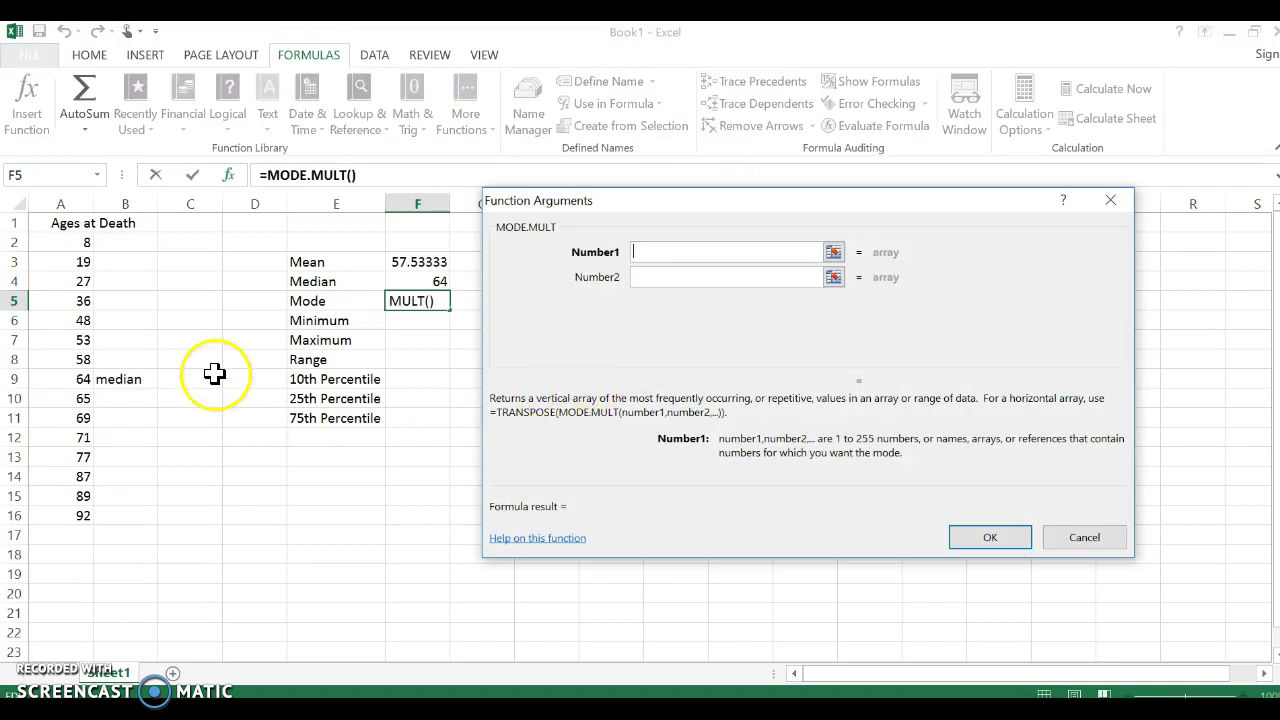
pyautogui.moveTo(63, 240); pyautogui.dragTo(69, 514)
pyautogui.press('Return')
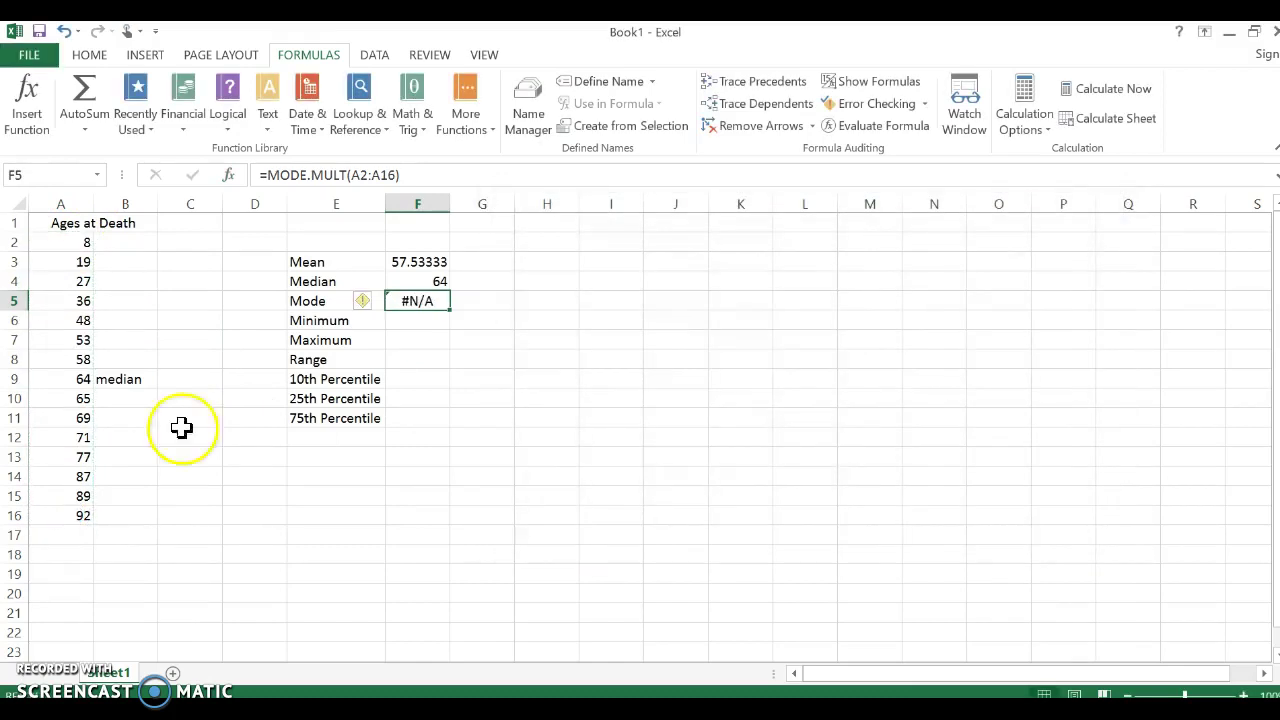
# - Type the note 'there is no mode' in G5 beside the mode result
pyautogui.click(468, 294)
pyautogui.write('there is')
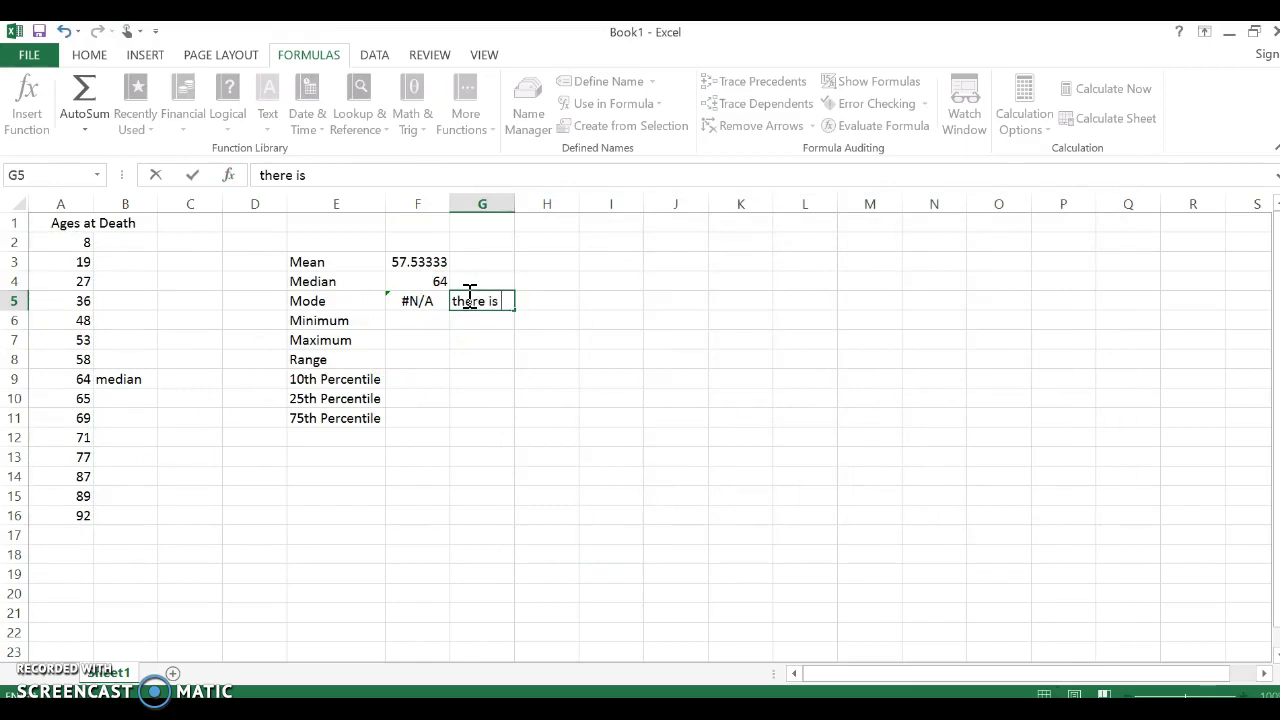
pyautogui.write(' no mode')
pyautogui.moveTo(548, 398); pyautogui.dragTo(582, 398)
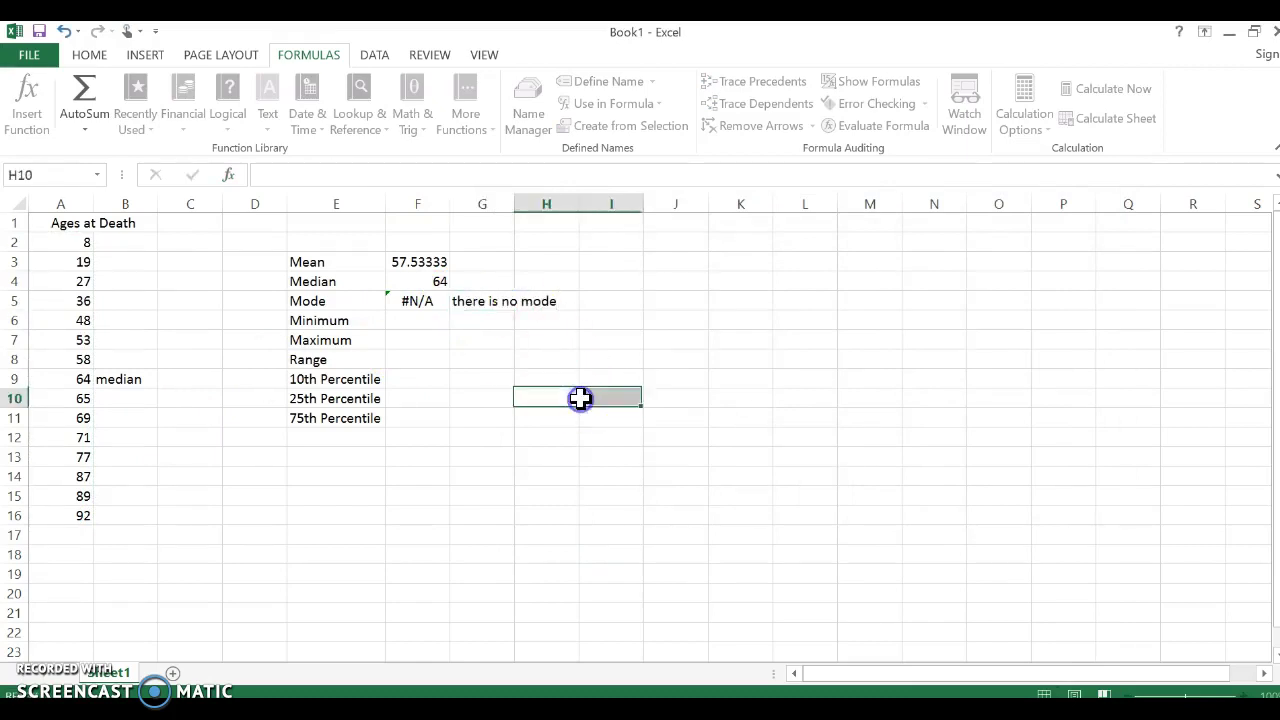
pyautogui.click(396, 318)
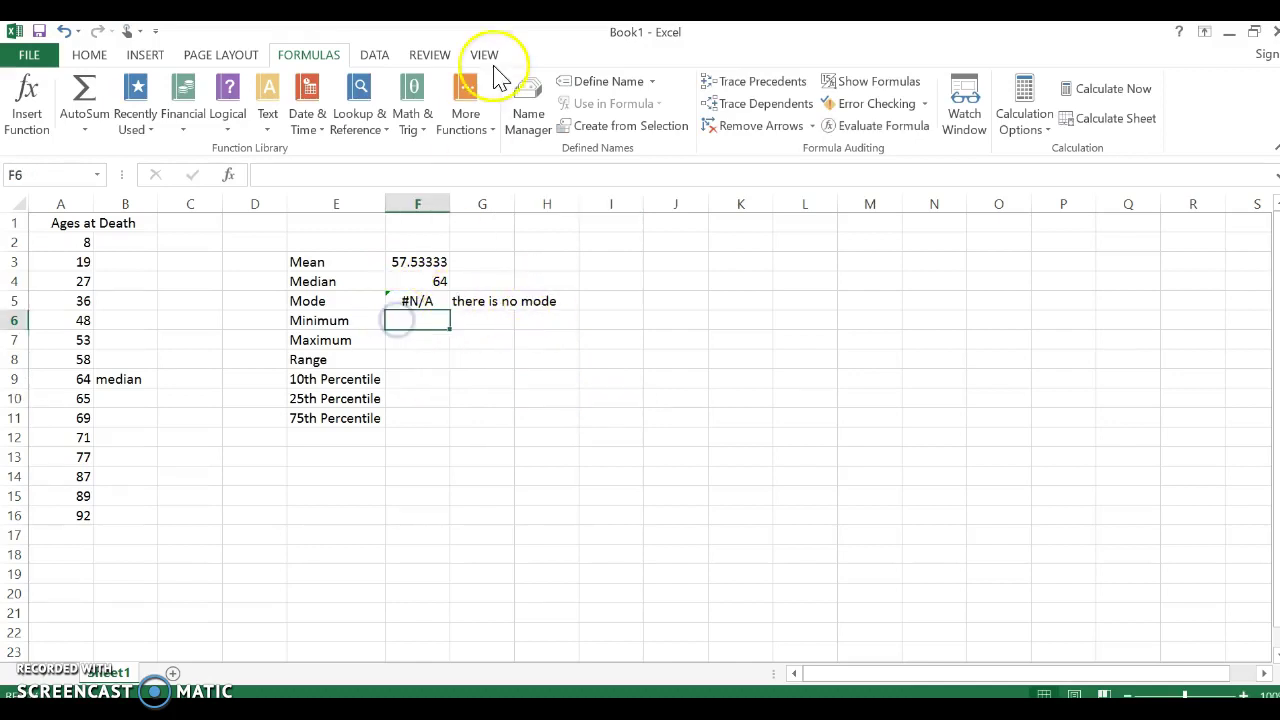
pyautogui.click(466, 120)
# - Enter =MIN(A2:A16) in F6, giving a minimum of 8
pyautogui.moveTo(488, 151)
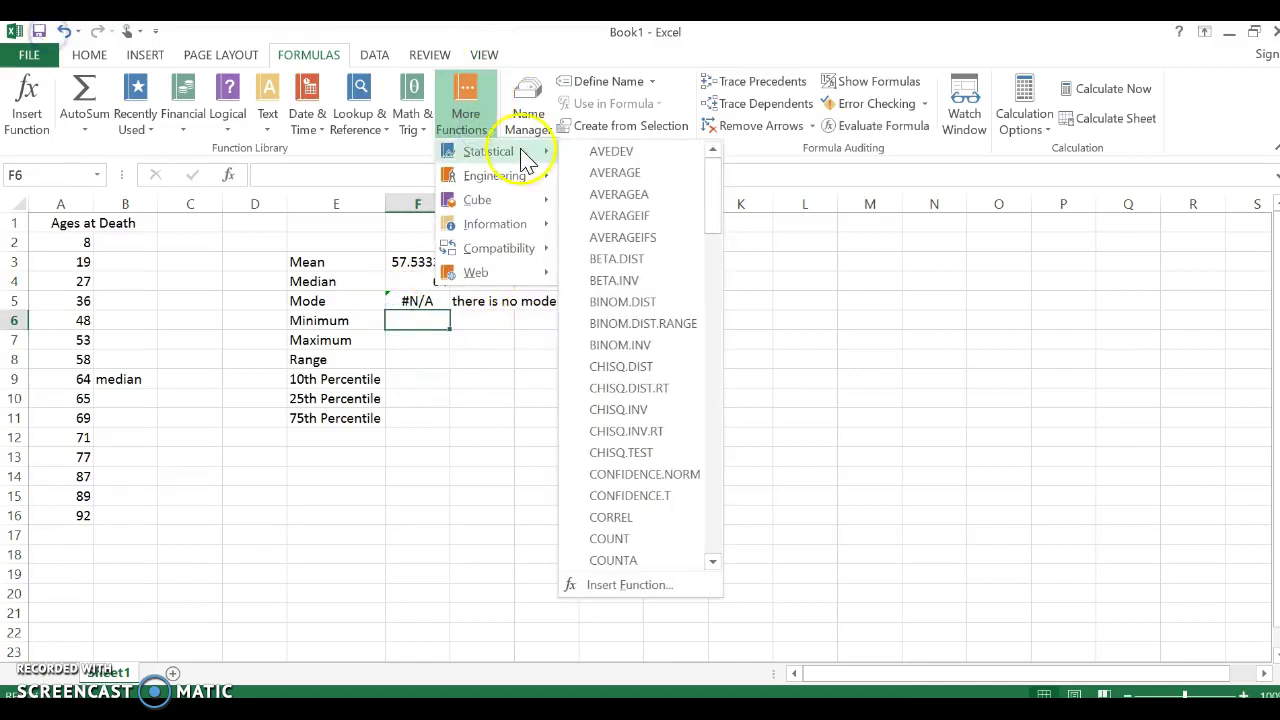
pyautogui.moveTo(714, 200); pyautogui.dragTo(720, 363)
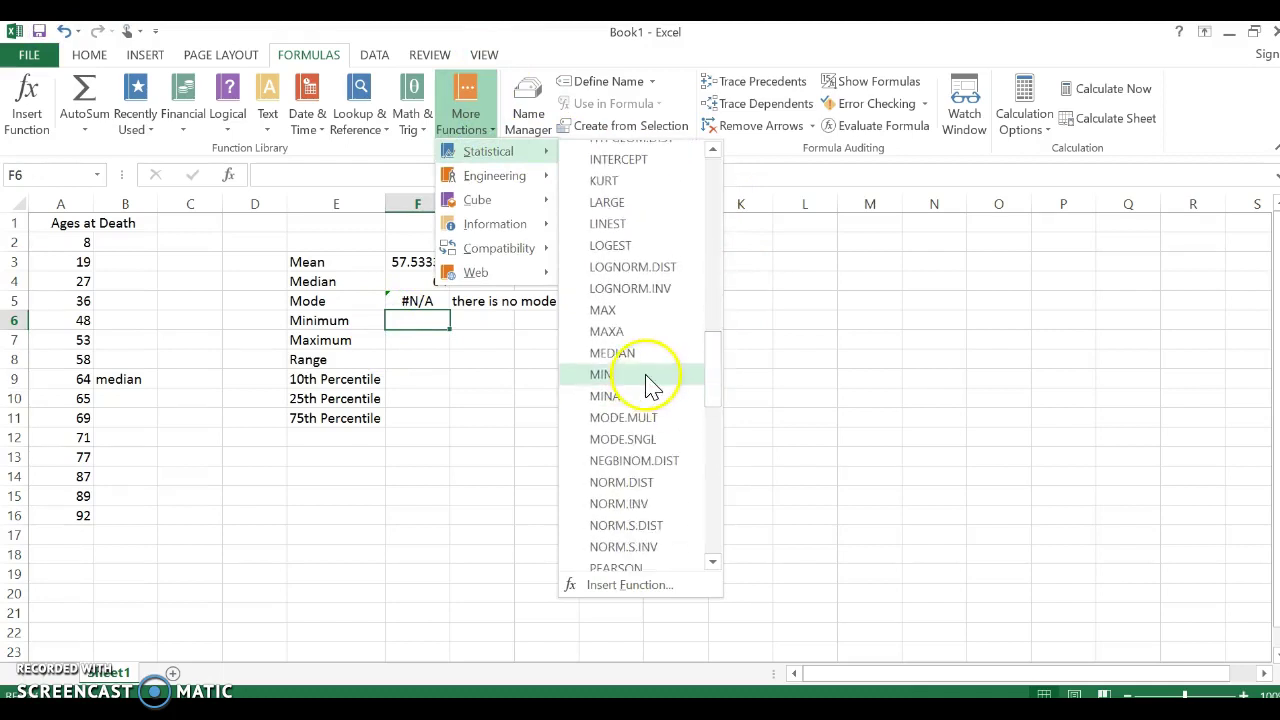
pyautogui.click(651, 376)
pyautogui.moveTo(85, 245); pyautogui.dragTo(43, 517)
pyautogui.press('Return')
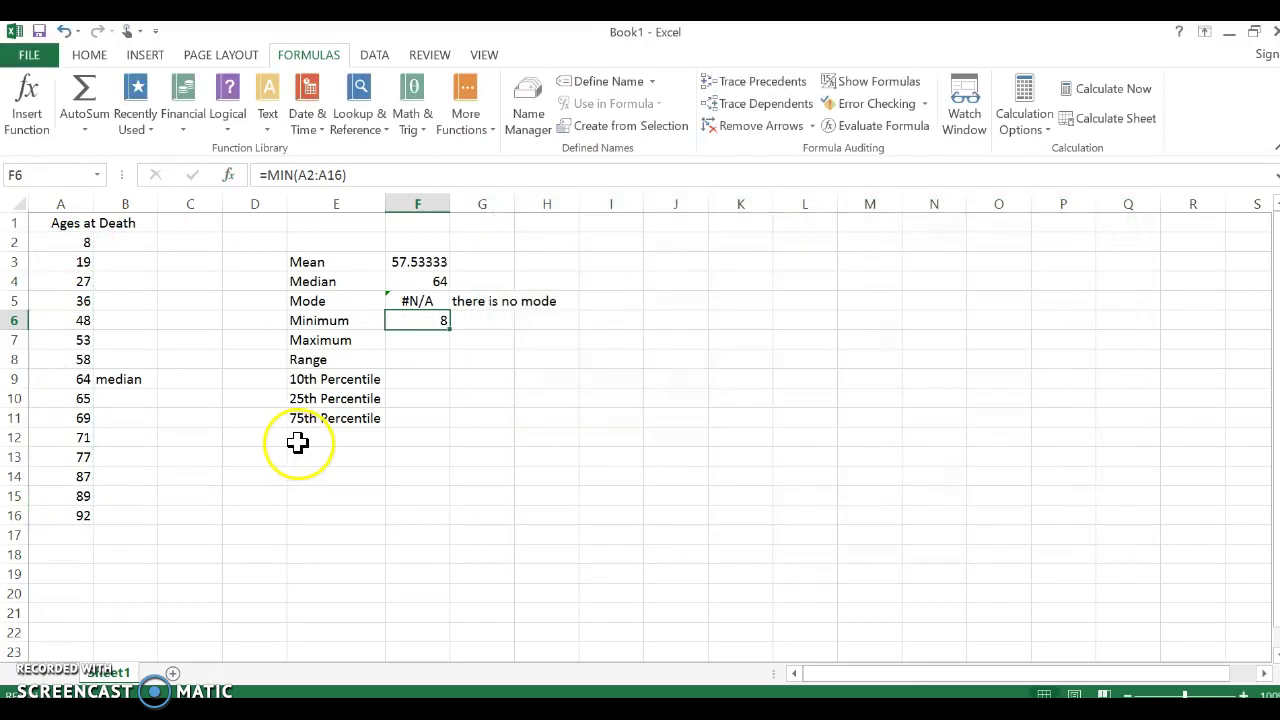
# - Enter =MAX(A2:A16) in F7, giving a maximum of 92
pyautogui.click(425, 338)
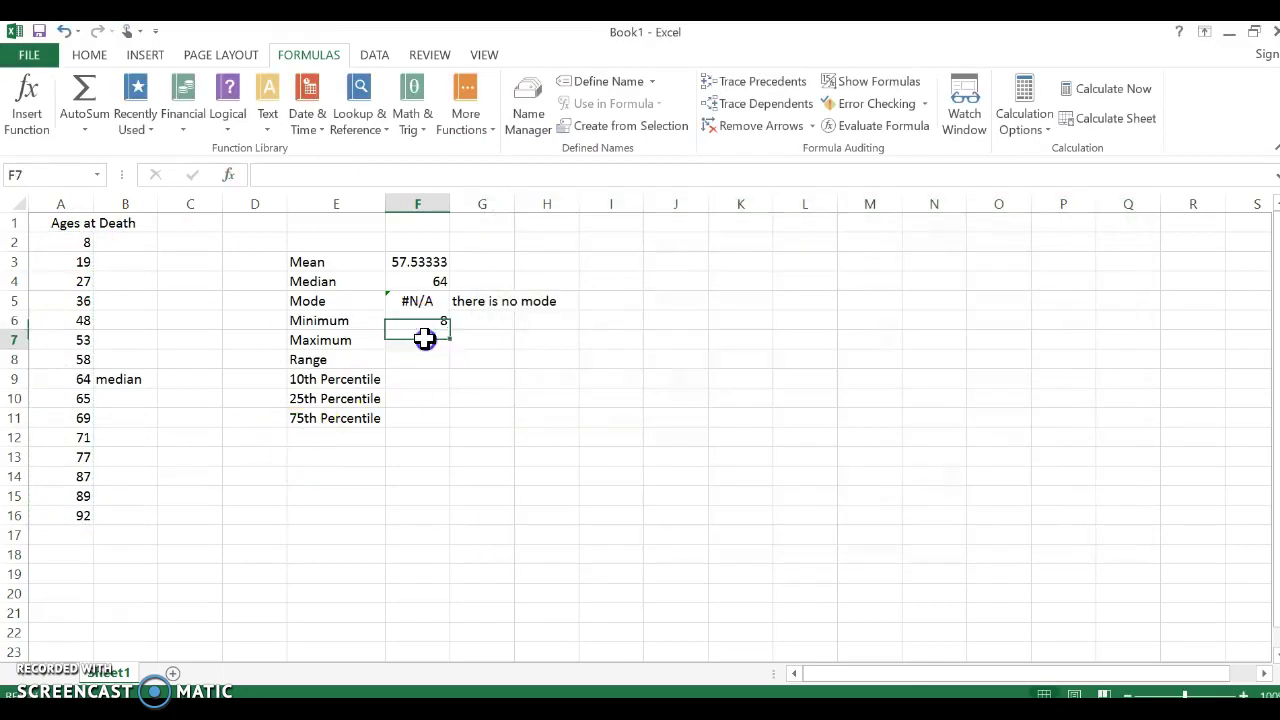
pyautogui.click(466, 120)
pyautogui.moveTo(471, 150)
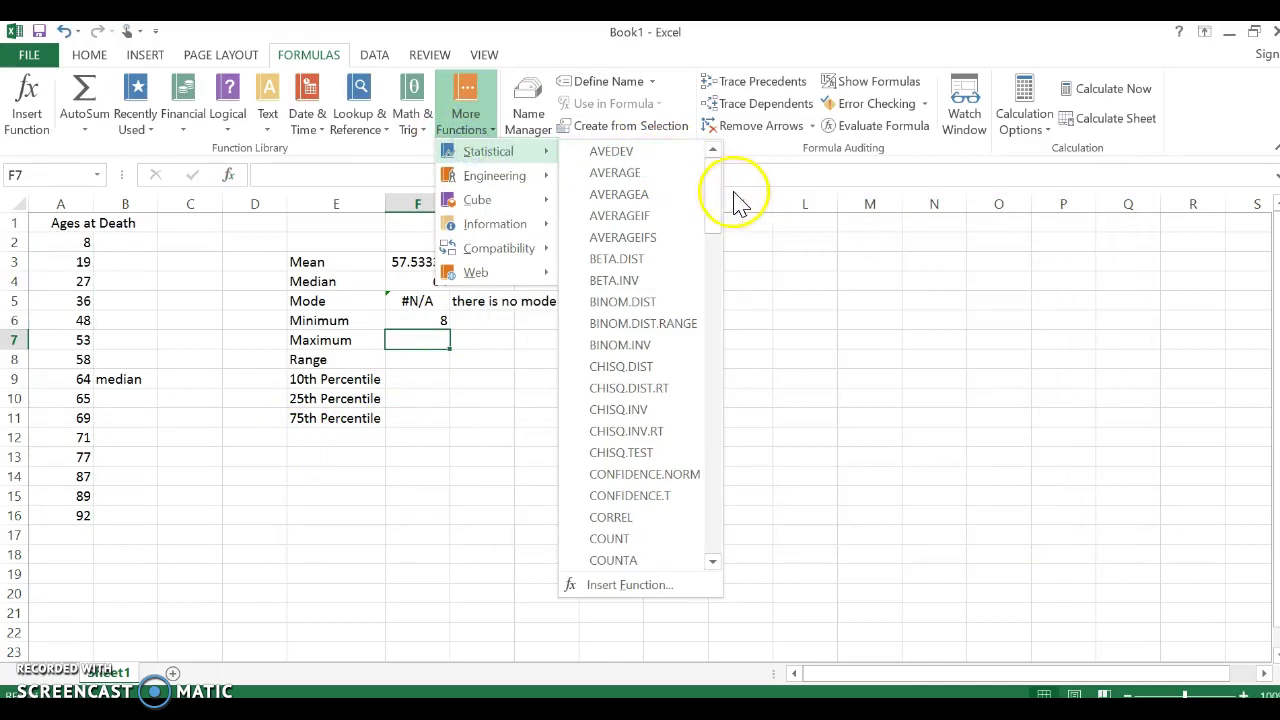
pyautogui.moveTo(716, 190); pyautogui.dragTo(726, 366)
pyautogui.click(603, 227)
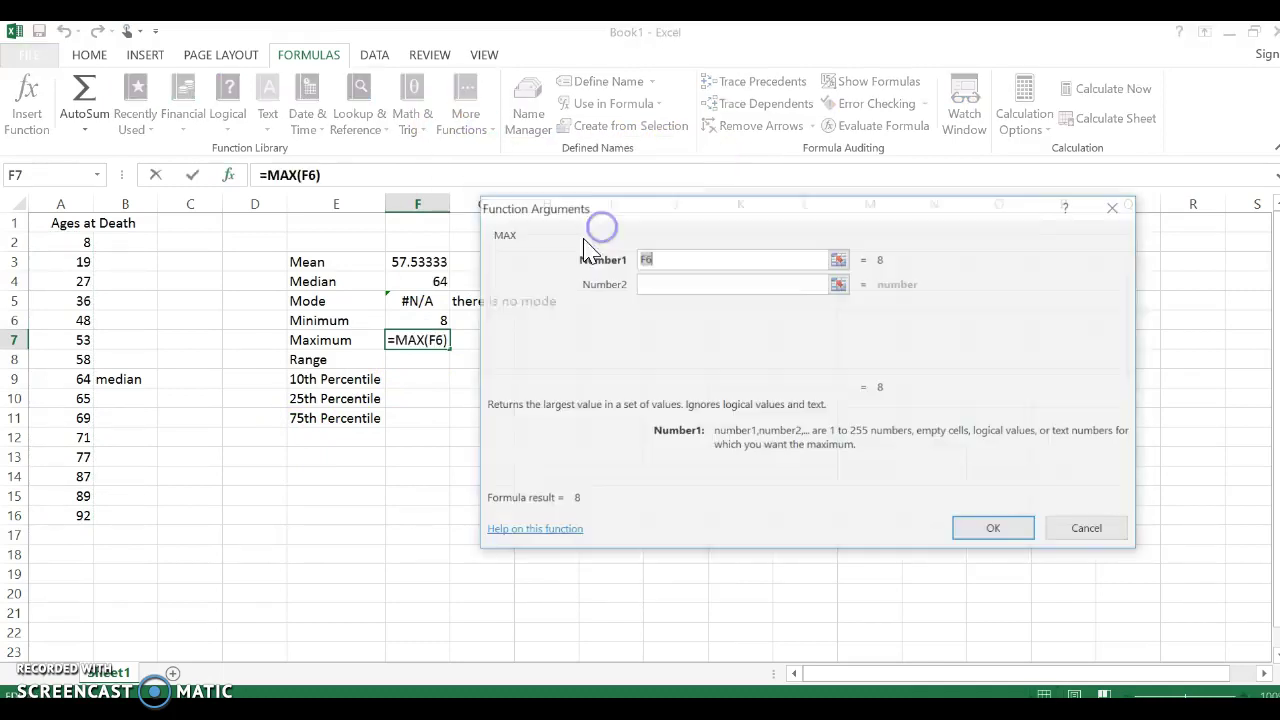
pyautogui.moveTo(55, 243); pyautogui.dragTo(60, 517)
pyautogui.press('Return')
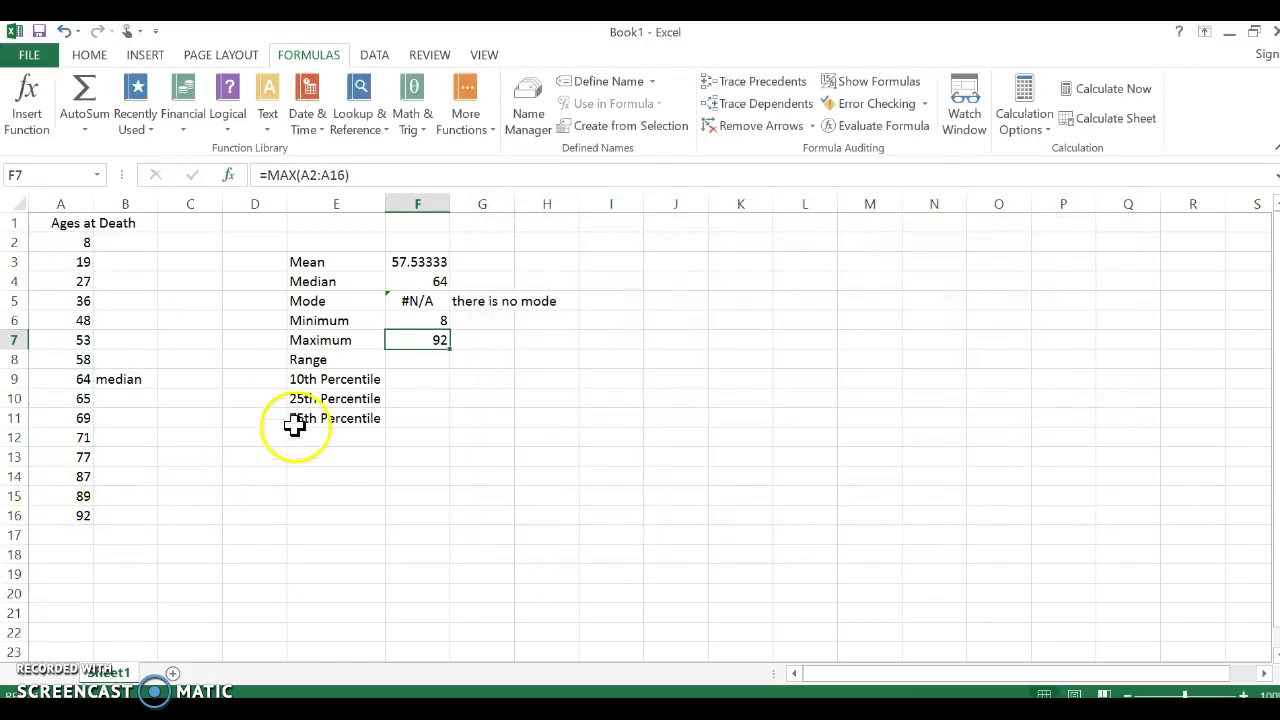
# - Enter =F7-F6 in F8 so the range reads 84
pyautogui.click(407, 358)
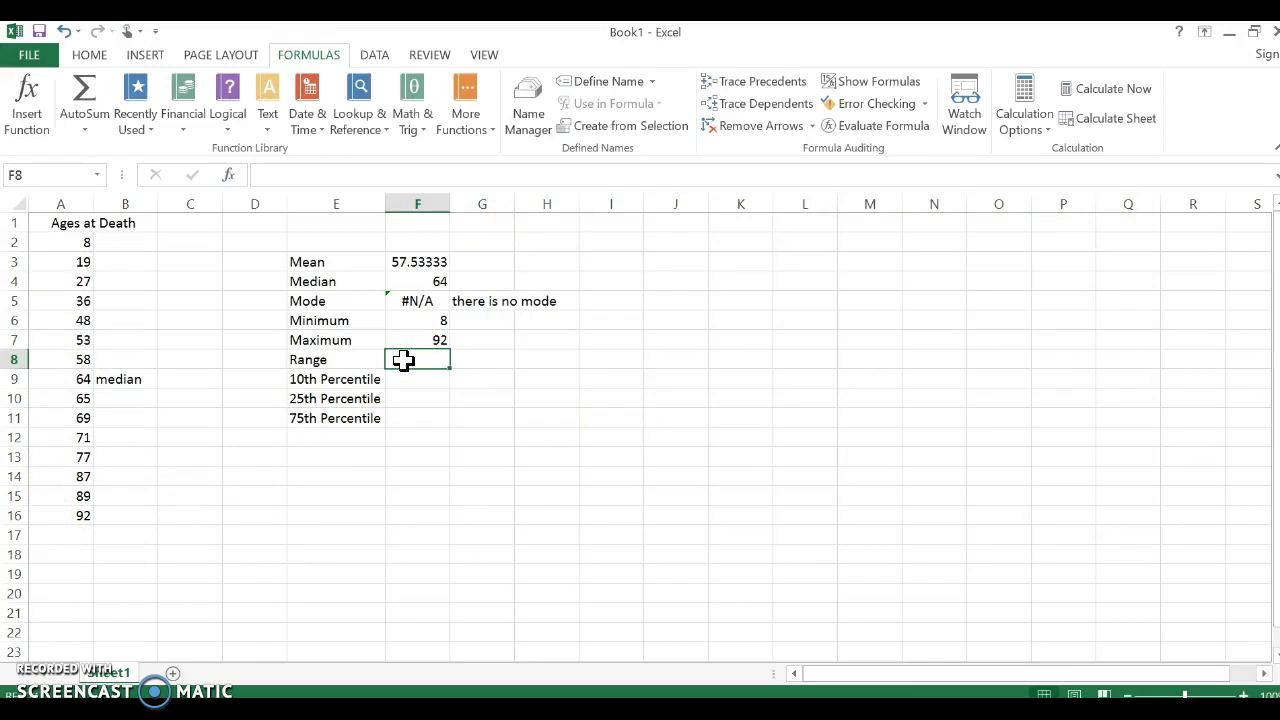
pyautogui.write('=')
pyautogui.click(413, 339)
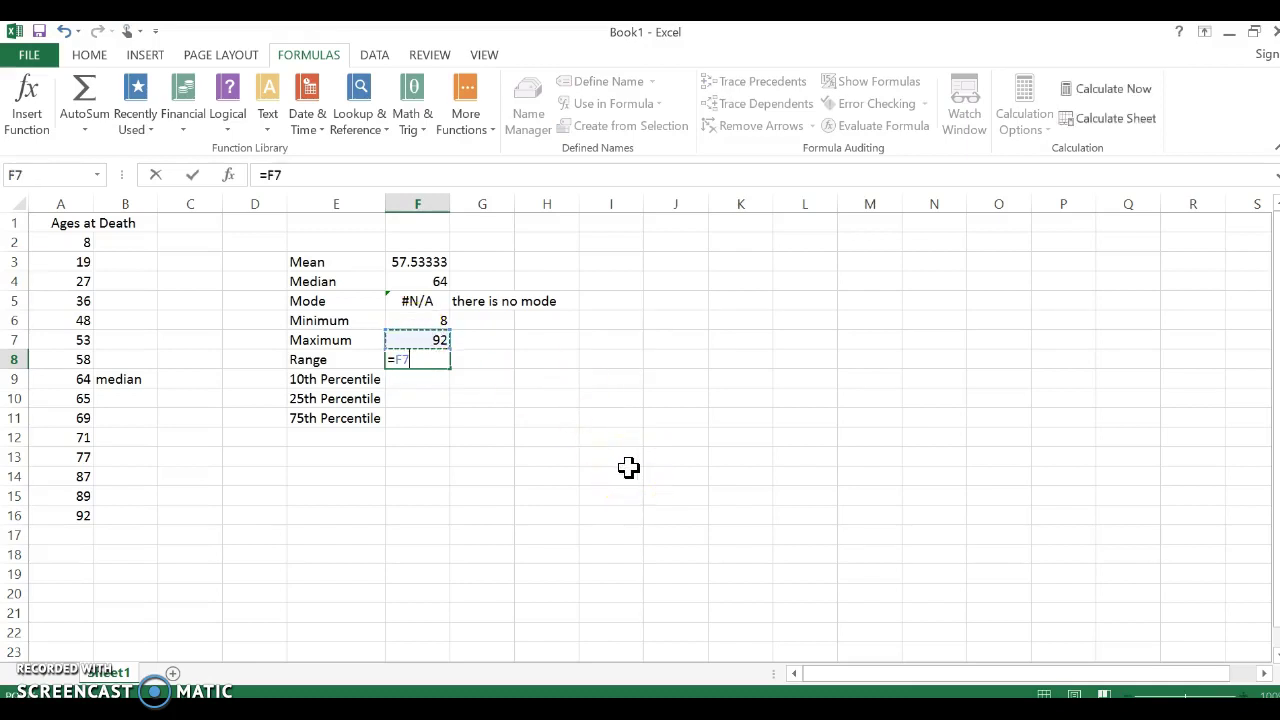
pyautogui.write('-')
pyautogui.click(434, 322)
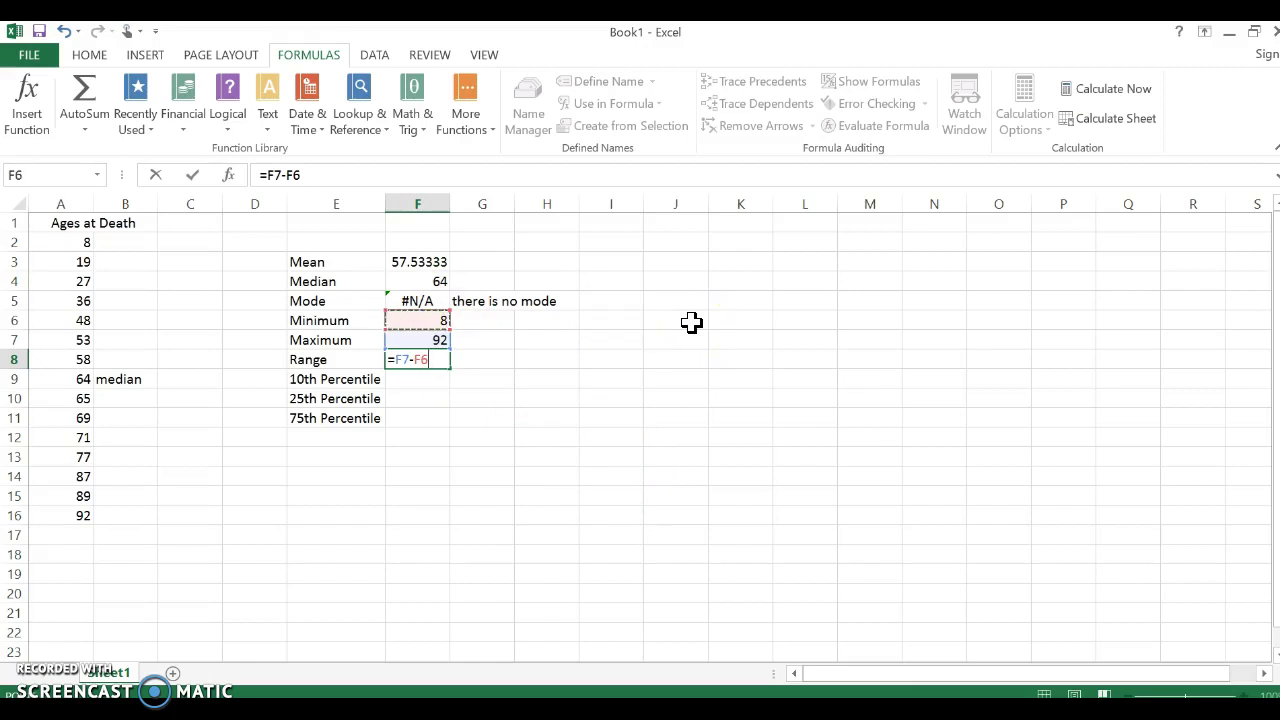
pyautogui.press('Return')
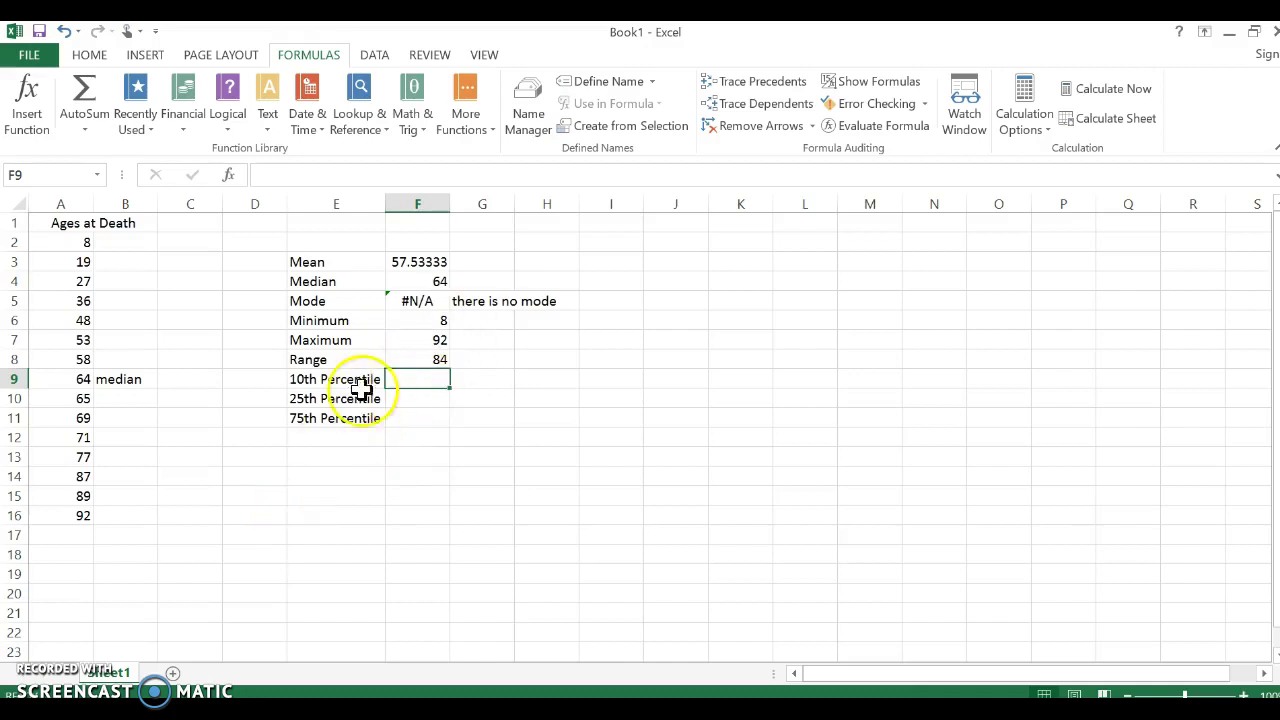
# - Enter =PERCENTILE.INC(A2:A16,0.10) in F9, giving a 10th percentile of 22.2
pyautogui.click(482, 128)
pyautogui.moveTo(505, 155)
pyautogui.moveTo(712, 170); pyautogui.dragTo(728, 415)
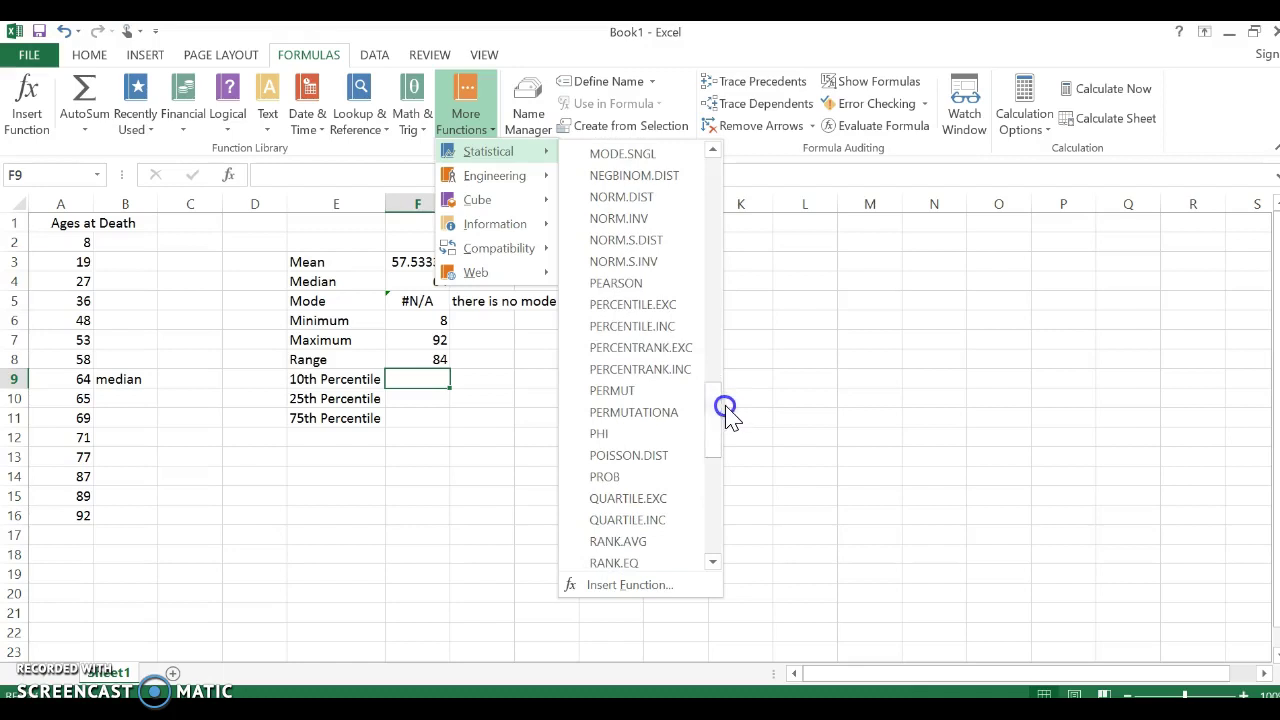
pyautogui.click(665, 327)
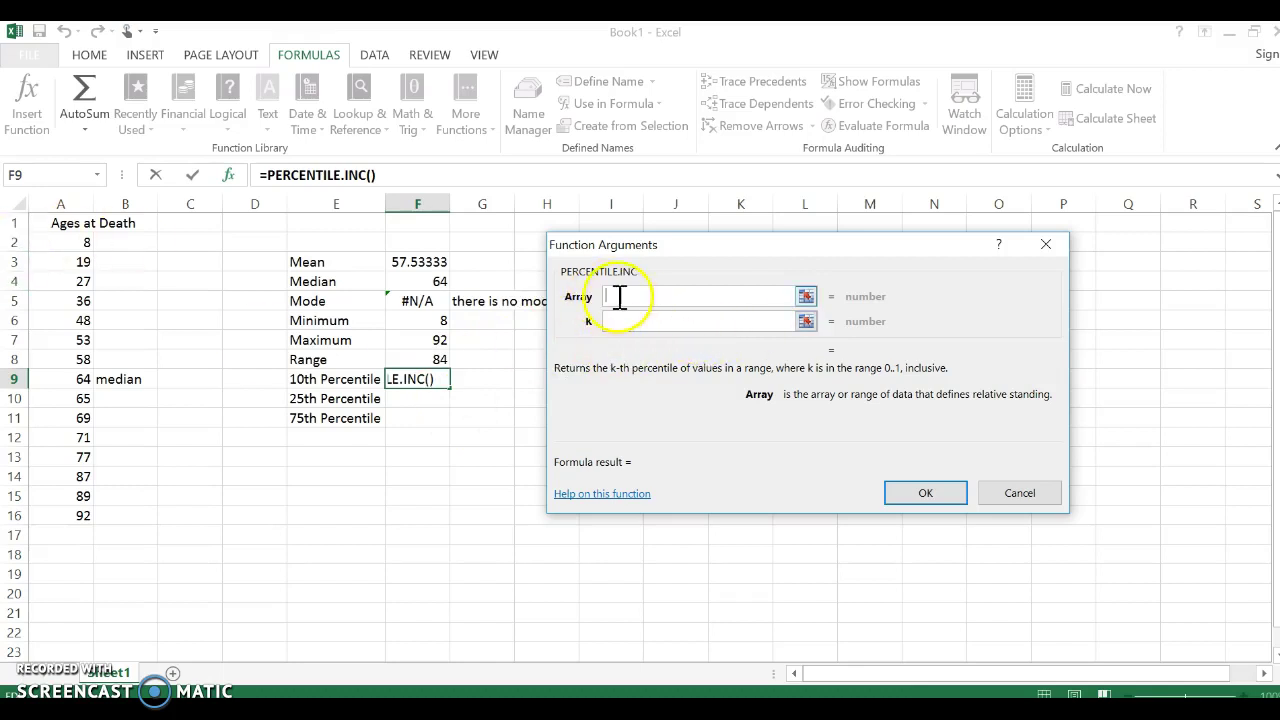
pyautogui.moveTo(58, 244); pyautogui.dragTo(71, 514)
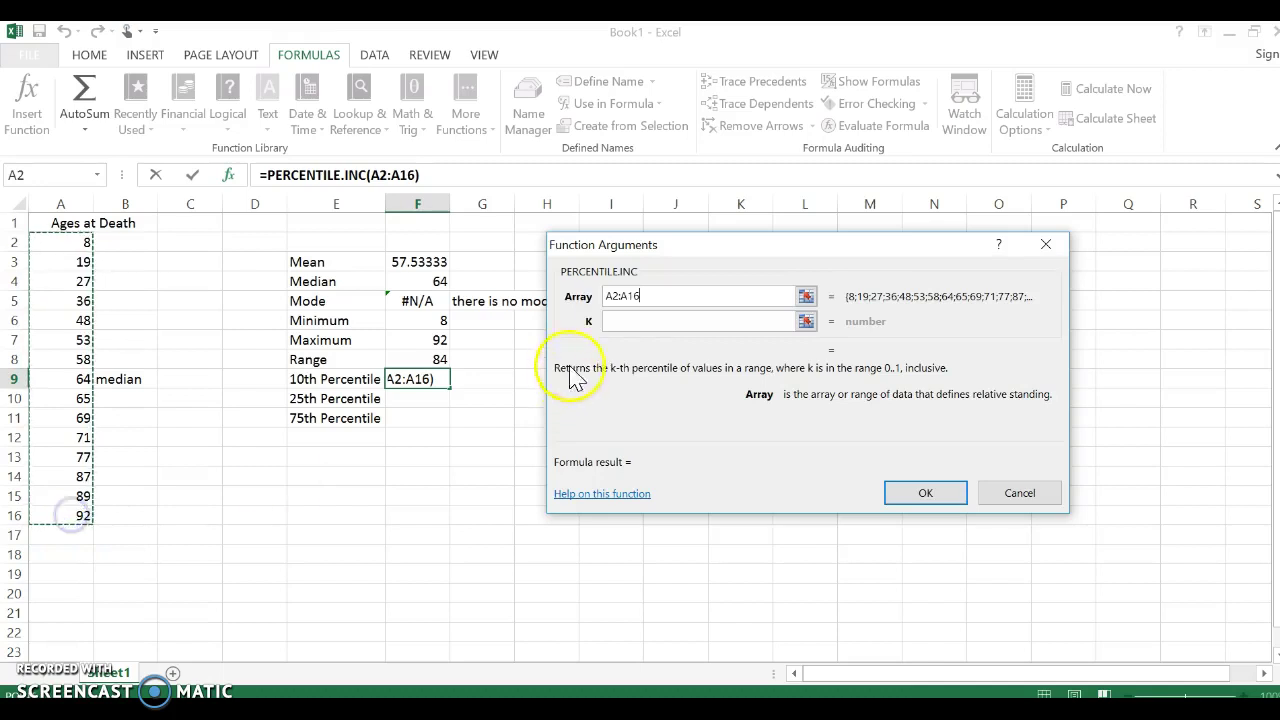
pyautogui.click(625, 320)
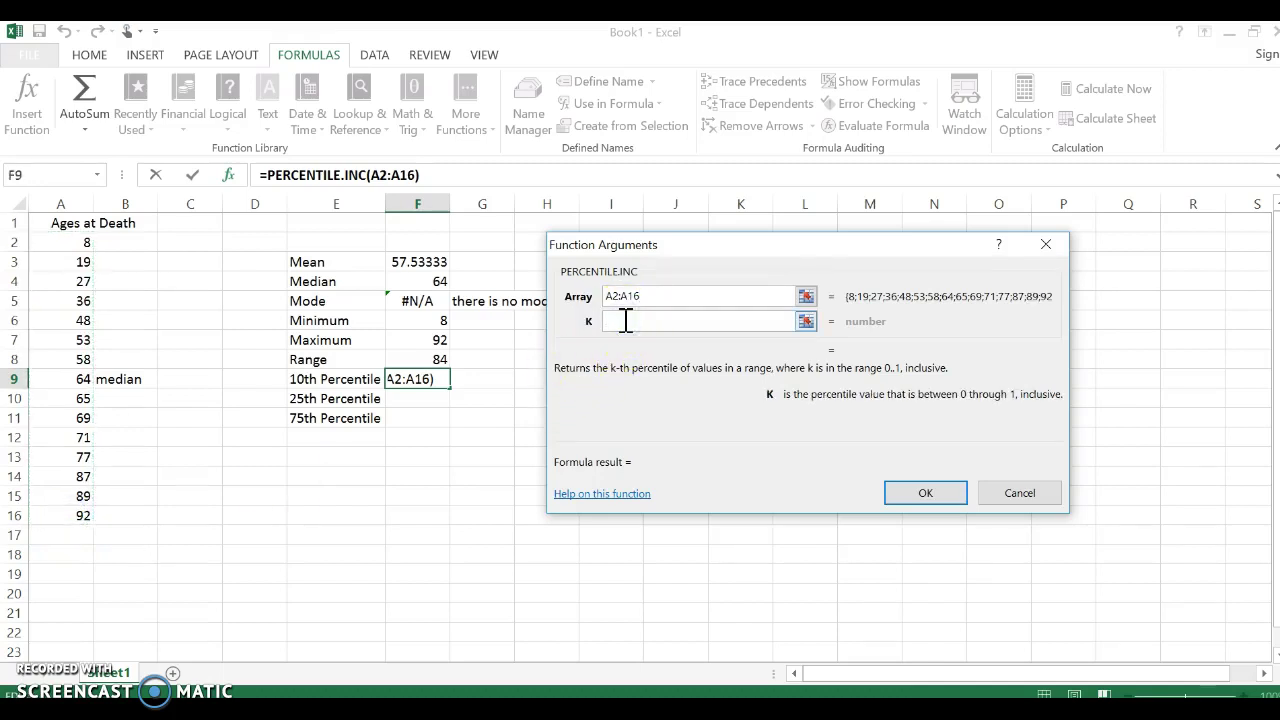
pyautogui.write('0.1')
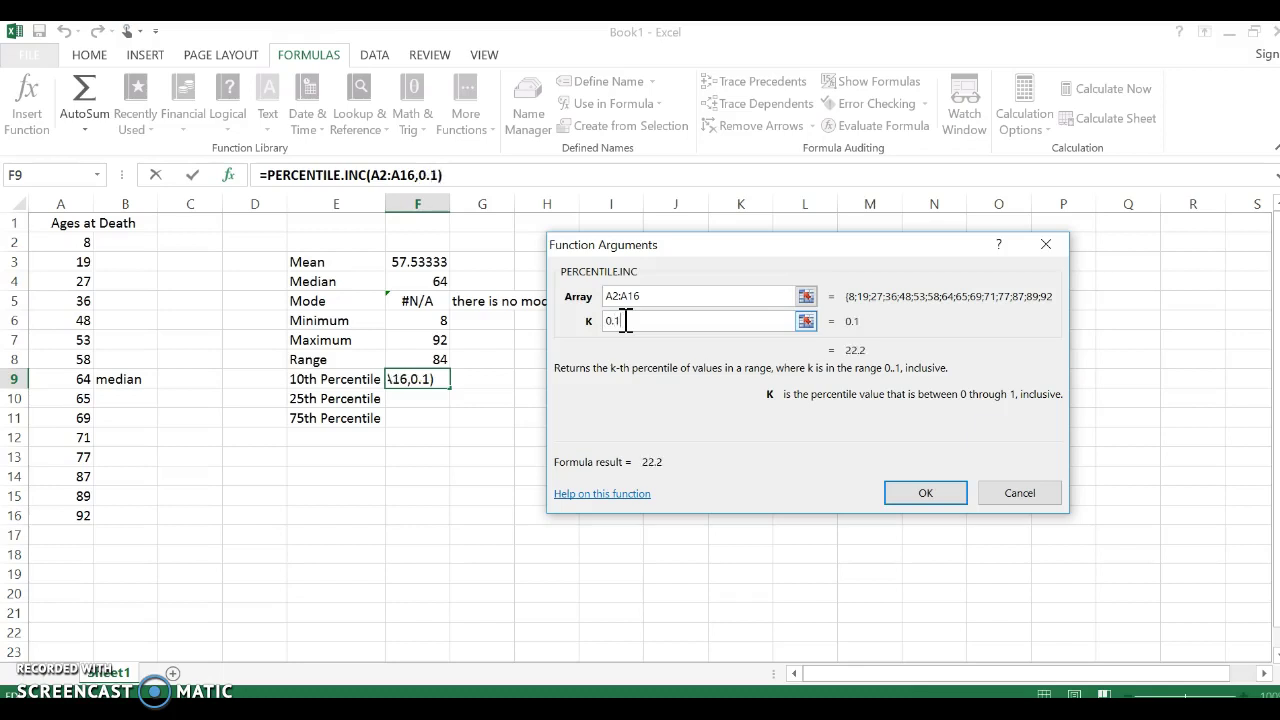
pyautogui.write('0')
pyautogui.click(920, 494)
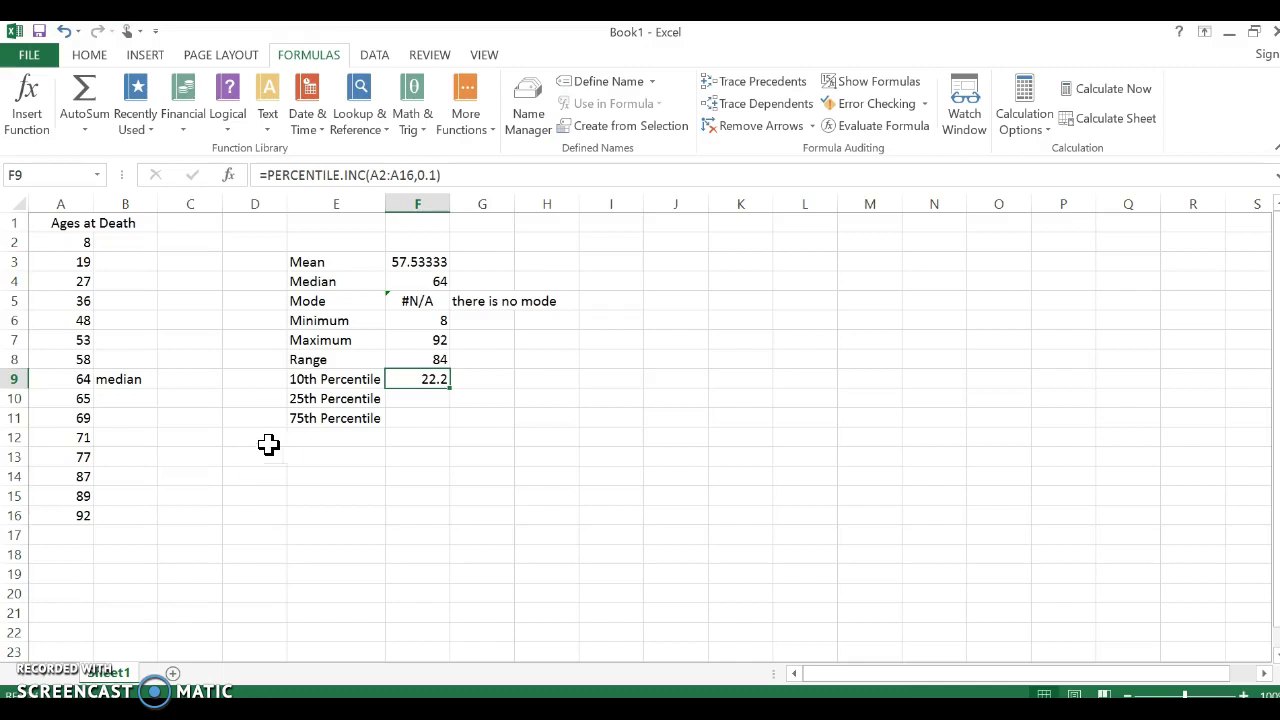
pyautogui.click(403, 400)
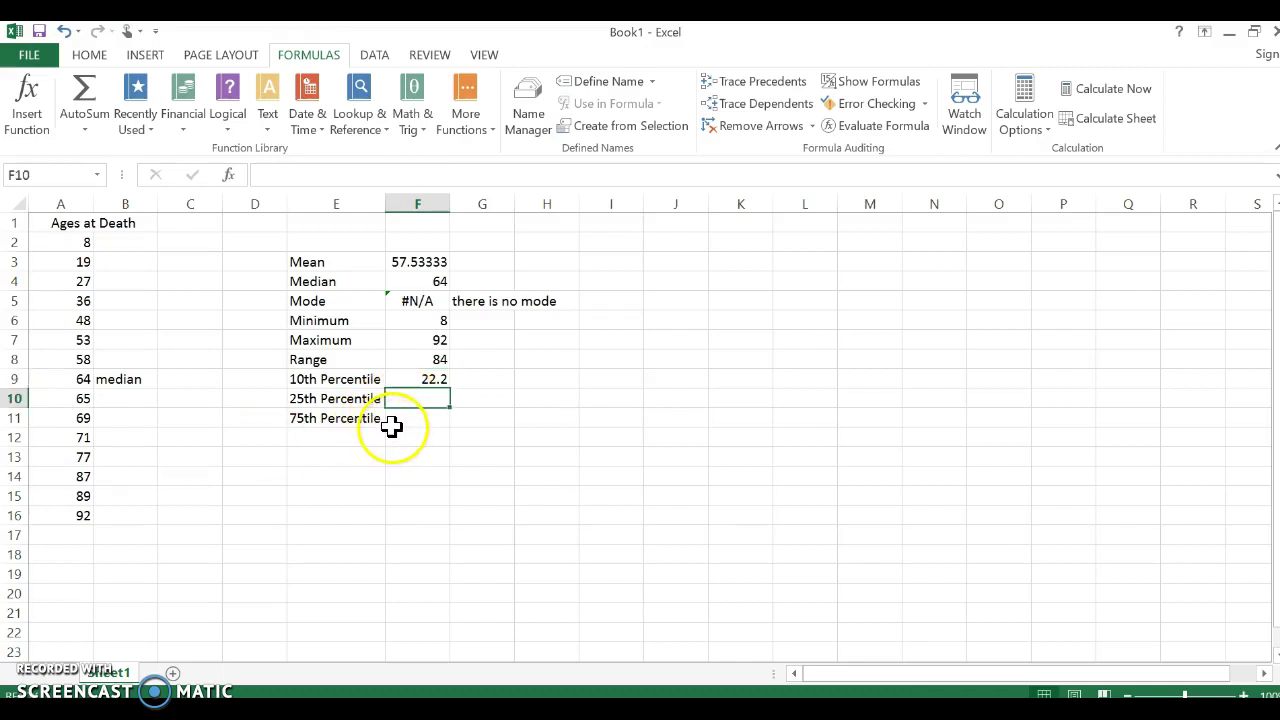
# - Enter =PERCENTILE.INC(A2:A16,0.25) in F10, giving a 25th percentile of 42
pyautogui.click(474, 126)
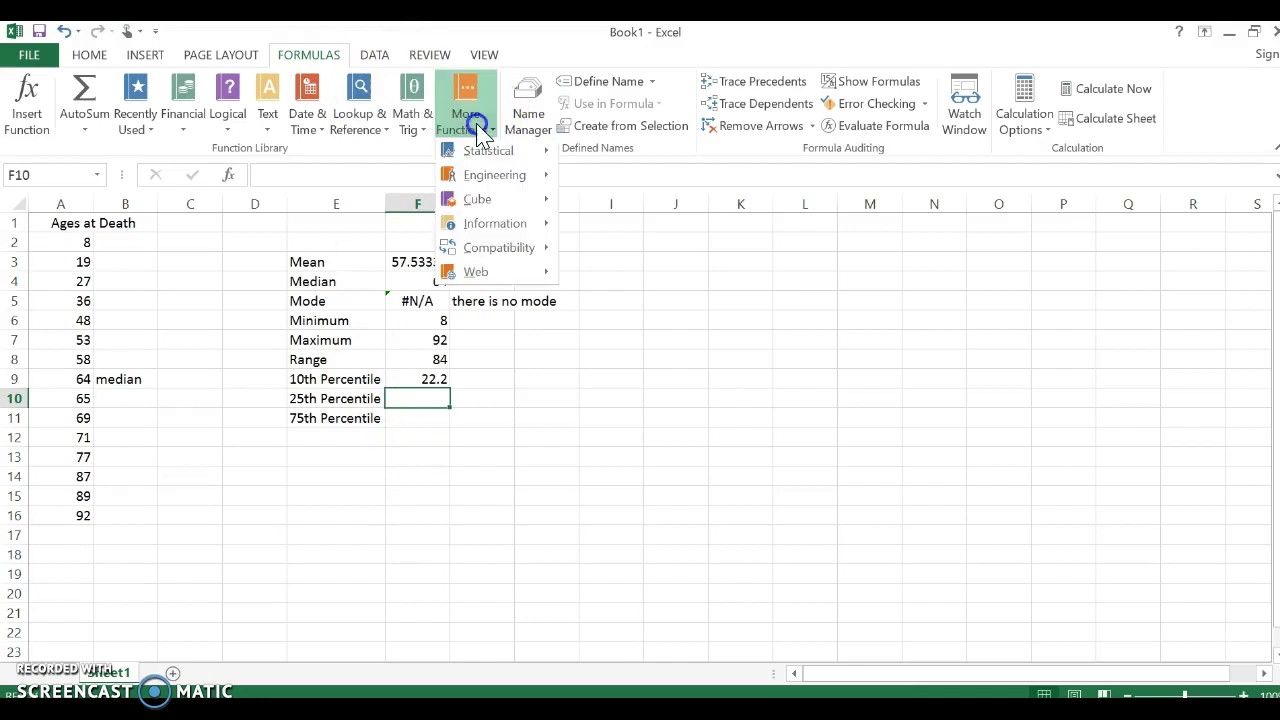
pyautogui.click(480, 130)
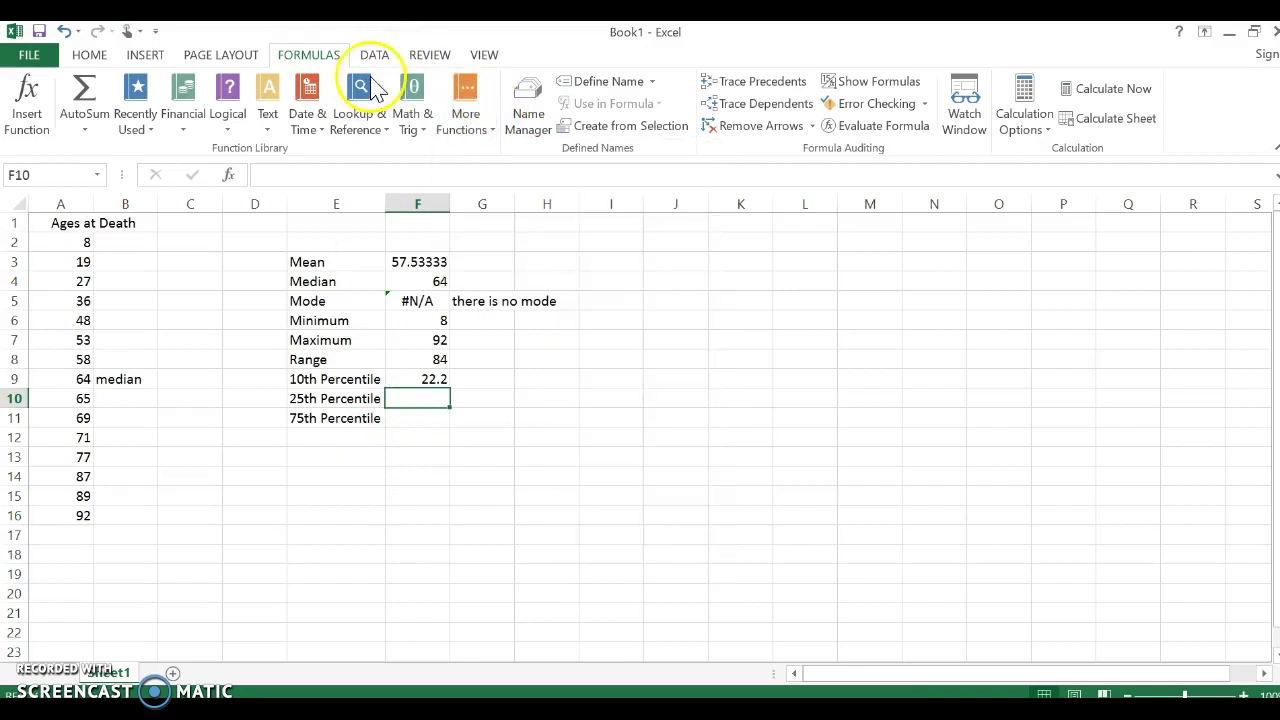
pyautogui.click(143, 118)
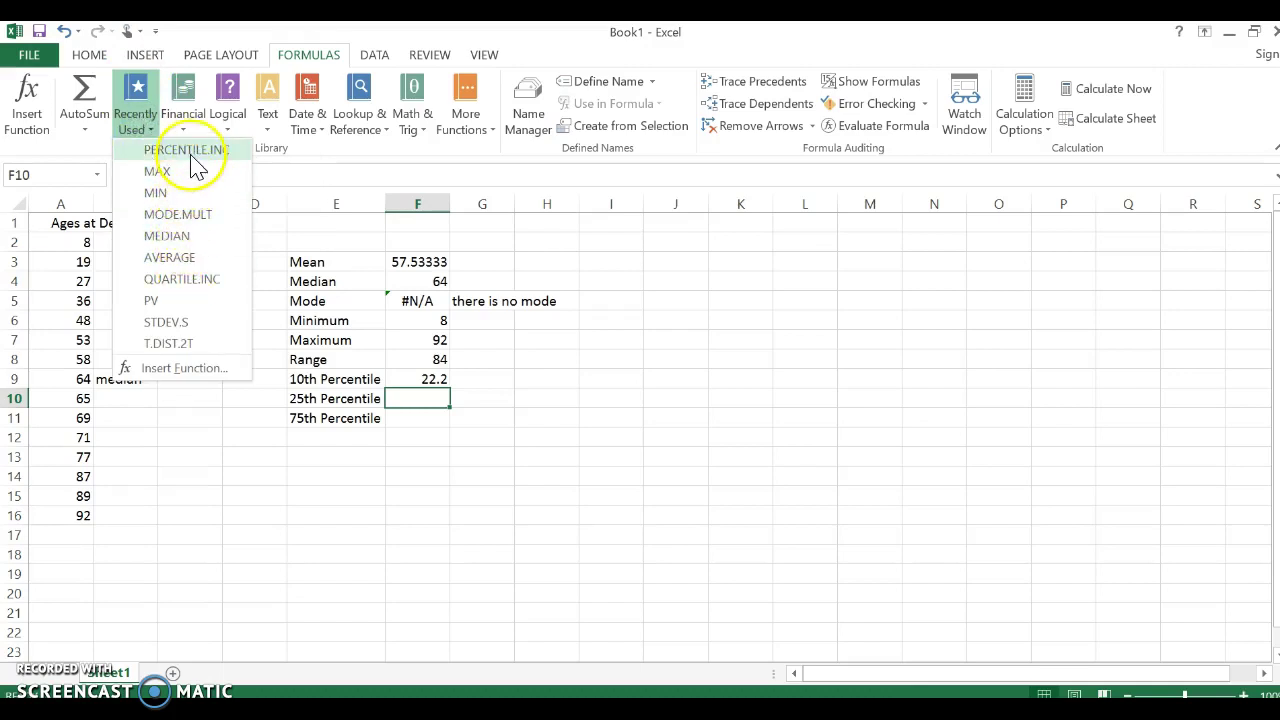
pyautogui.click(188, 150)
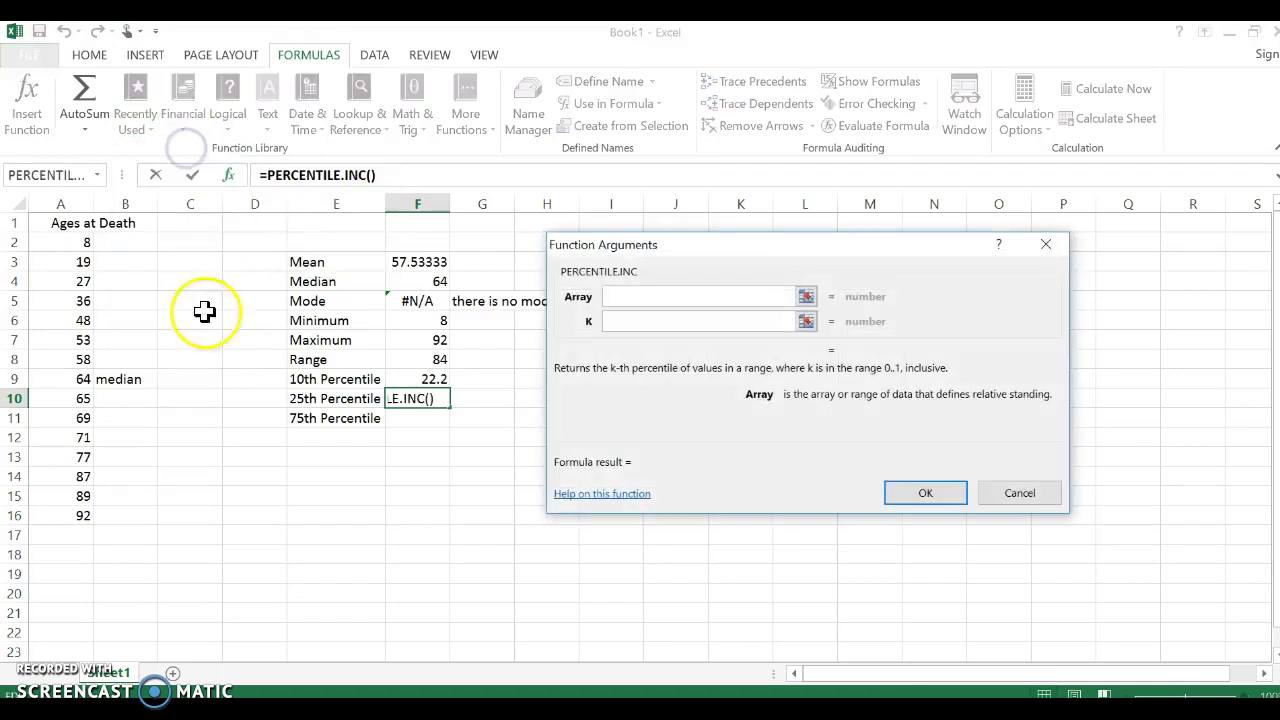
pyautogui.moveTo(88, 247); pyautogui.dragTo(54, 514)
pyautogui.click(628, 322)
pyautogui.write('0.')
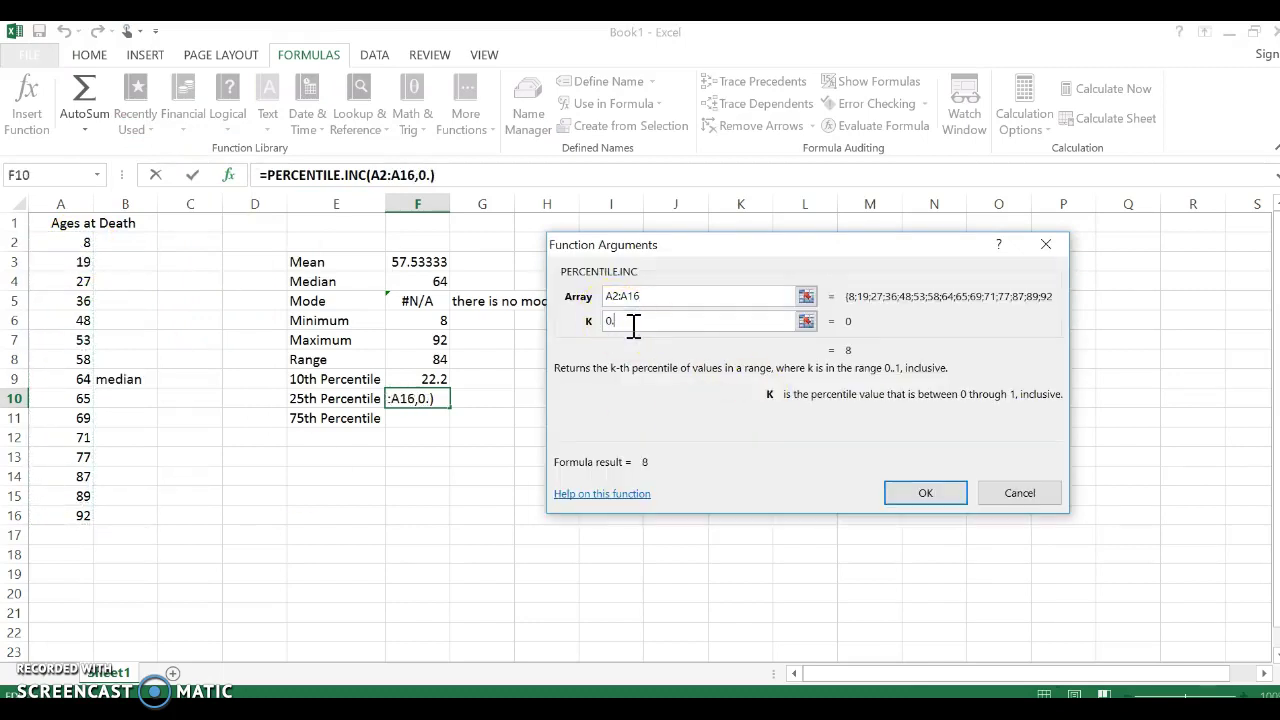
pyautogui.write('25')
pyautogui.click(916, 492)
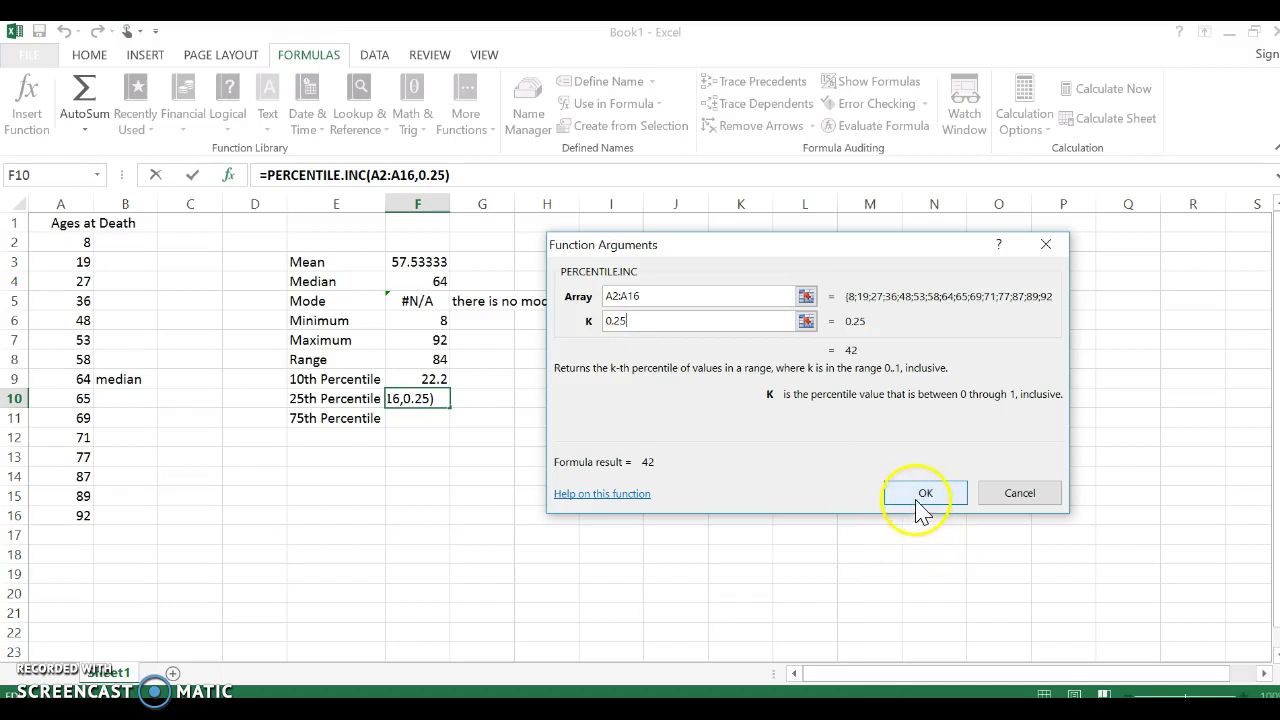
# - Enter =PERCENTILE.INC(A2:A16,0.75) in F11, giving a 75th percentile of 74
pyautogui.click(400, 418)
pyautogui.click(133, 113)
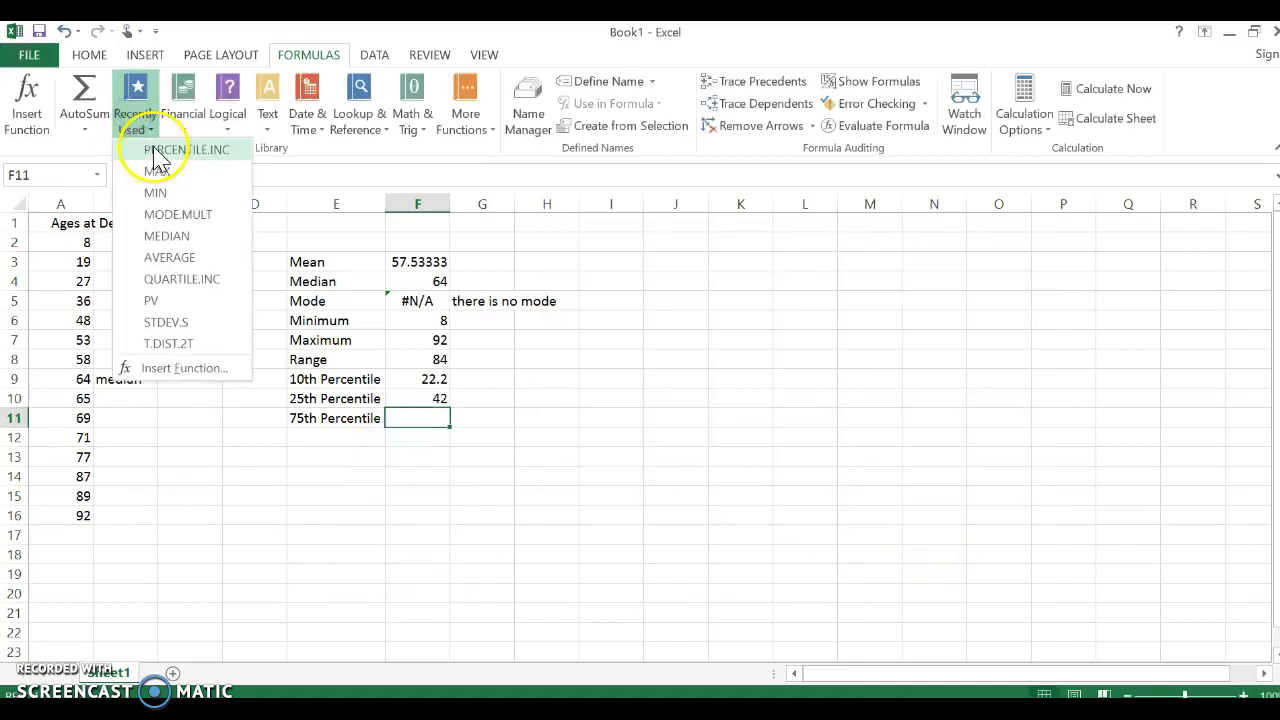
pyautogui.click(157, 149)
pyautogui.moveTo(80, 245); pyautogui.dragTo(62, 520)
pyautogui.click(670, 318)
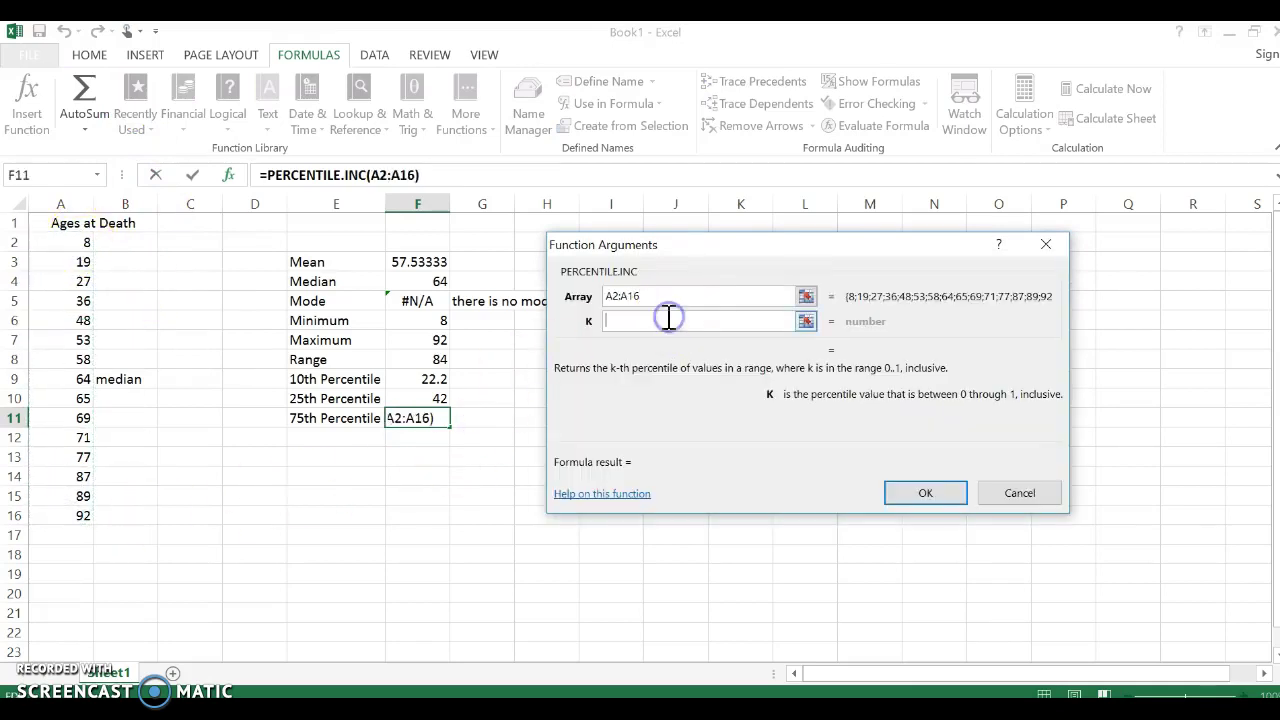
pyautogui.write('0.75')
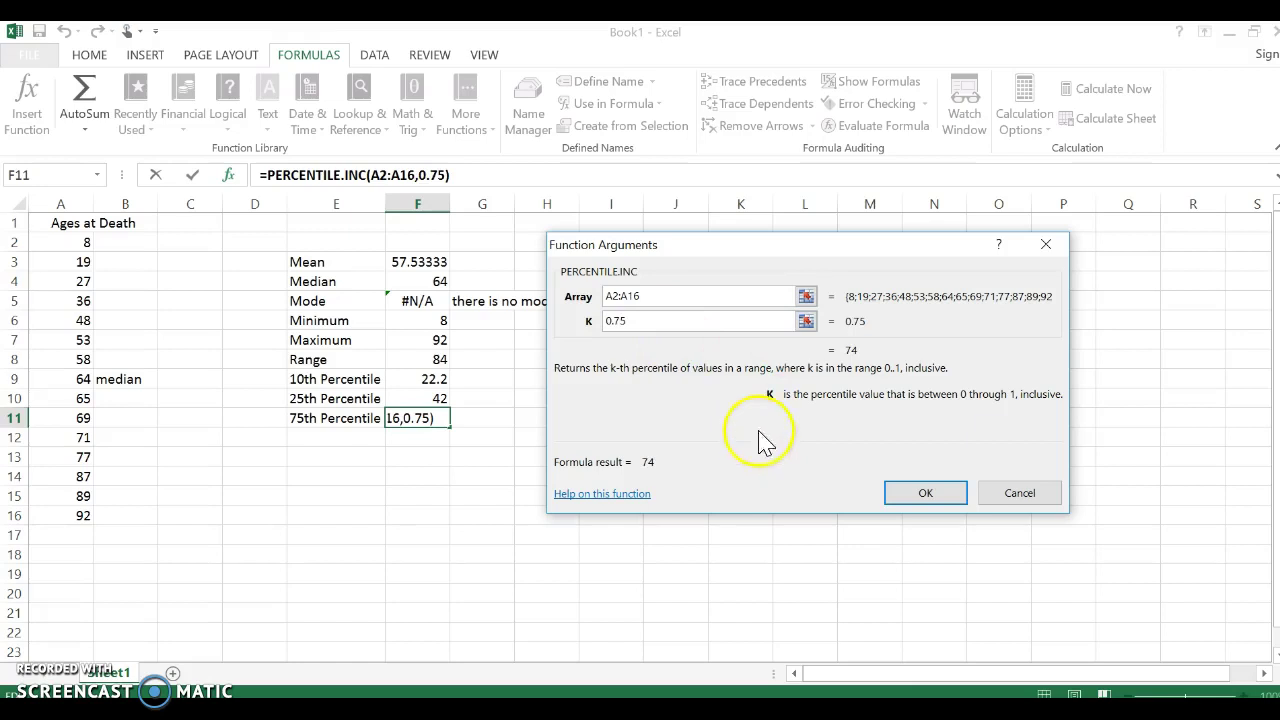
pyautogui.click(920, 491)
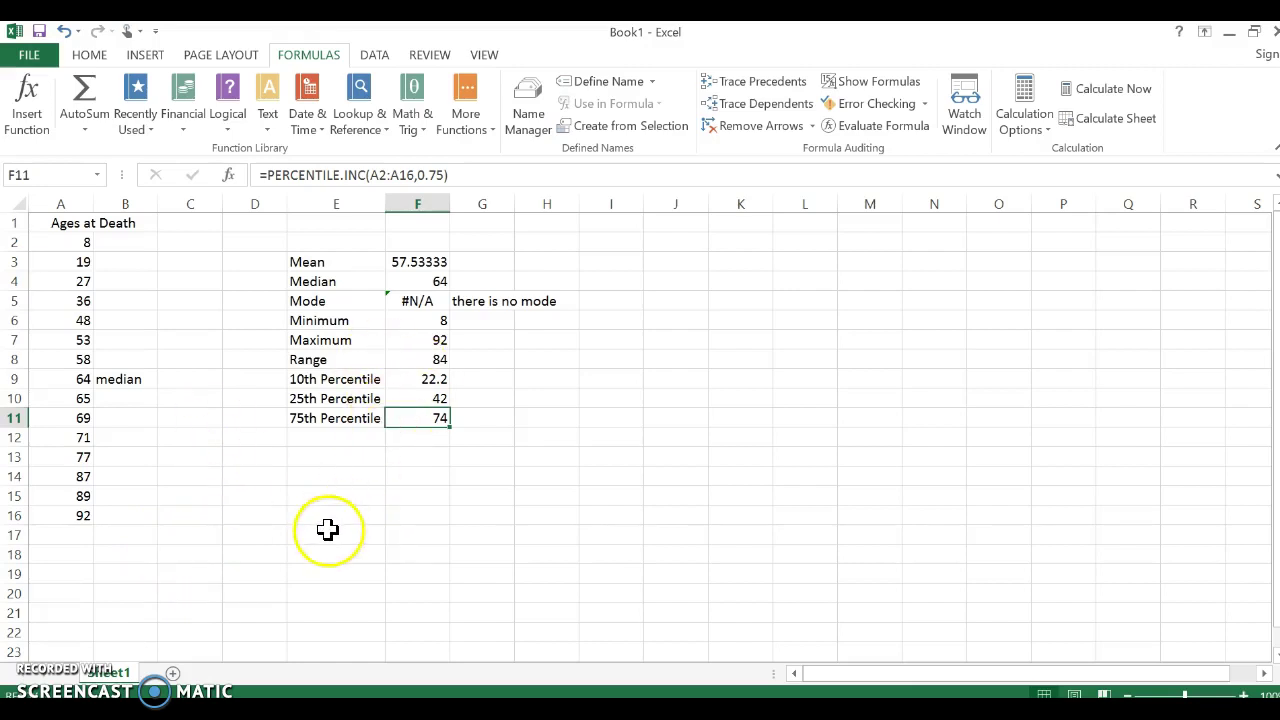
# - Replace the age 71 in A12 with 97, lifting the maximum to 97 and mean to 59.26667
pyautogui.click(62, 516)
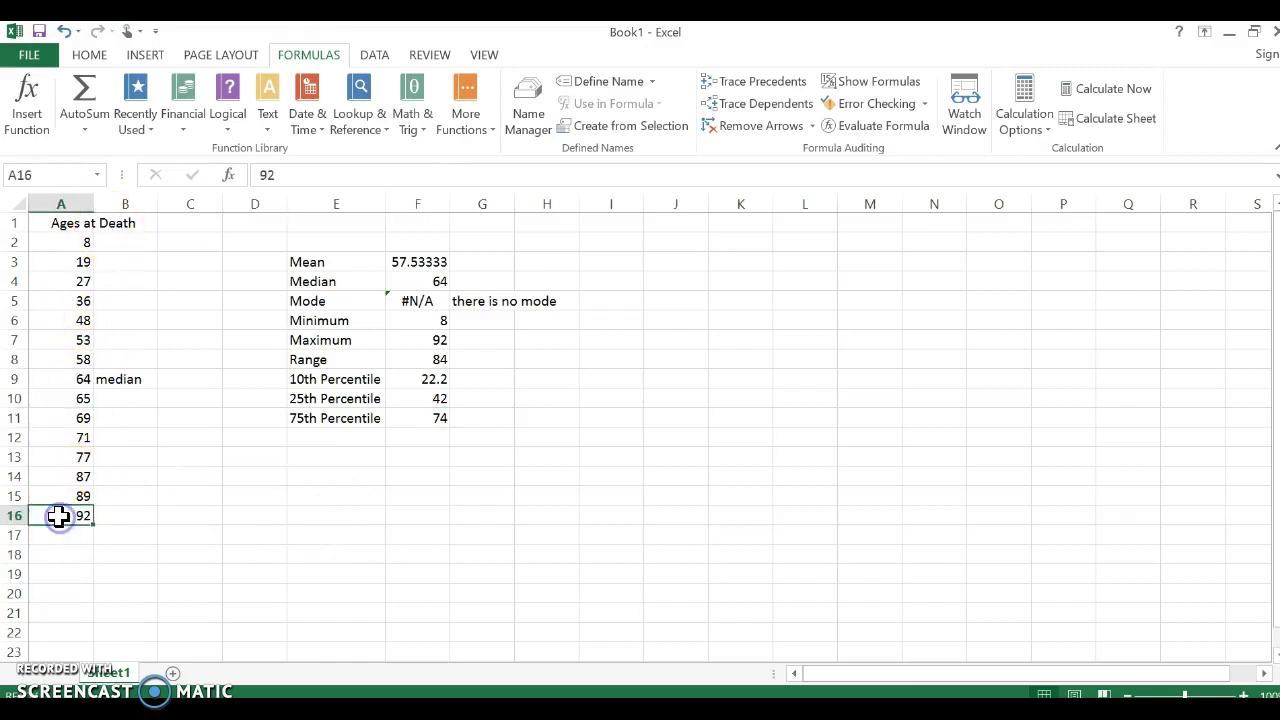
pyautogui.click(55, 437)
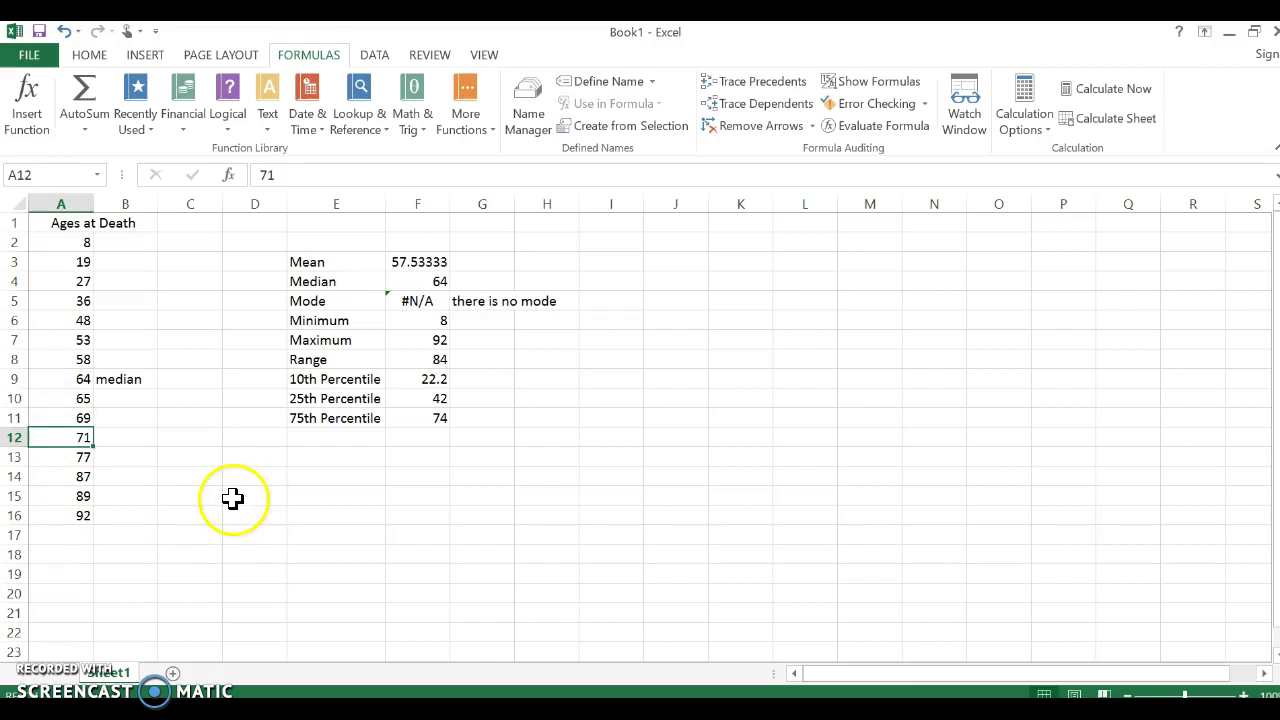
pyautogui.press('BackSpace')
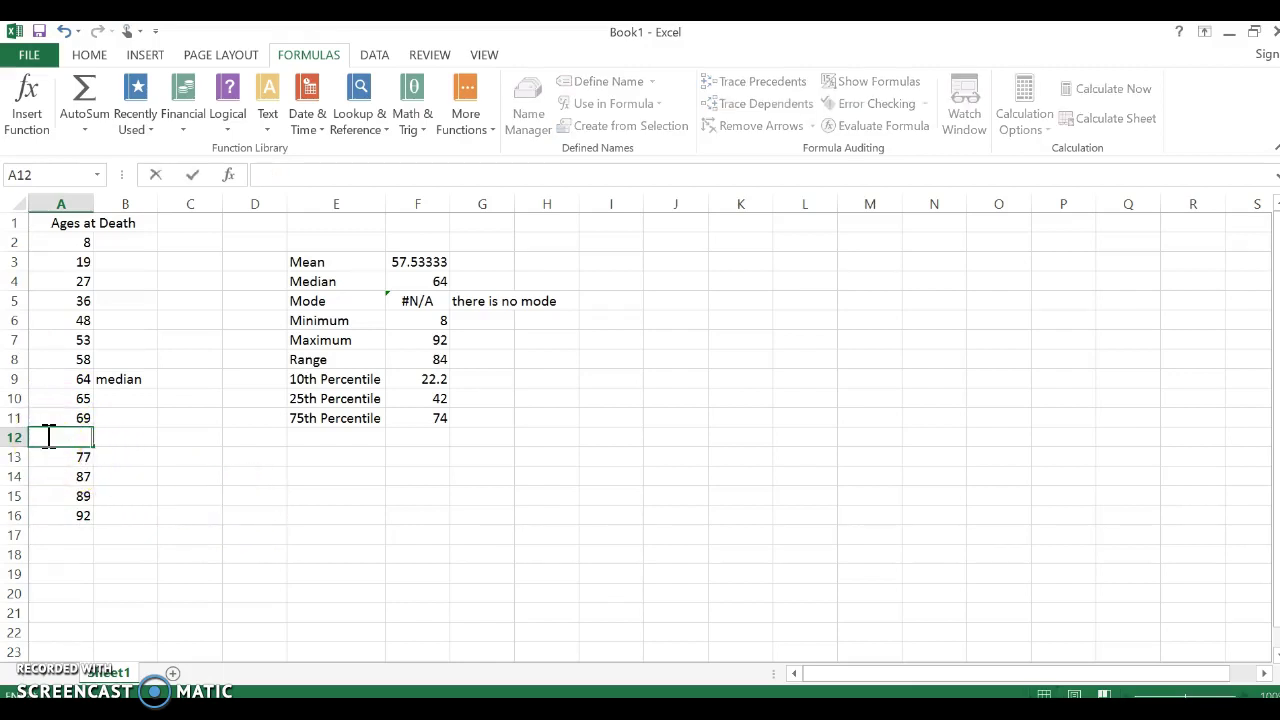
pyautogui.write('9')
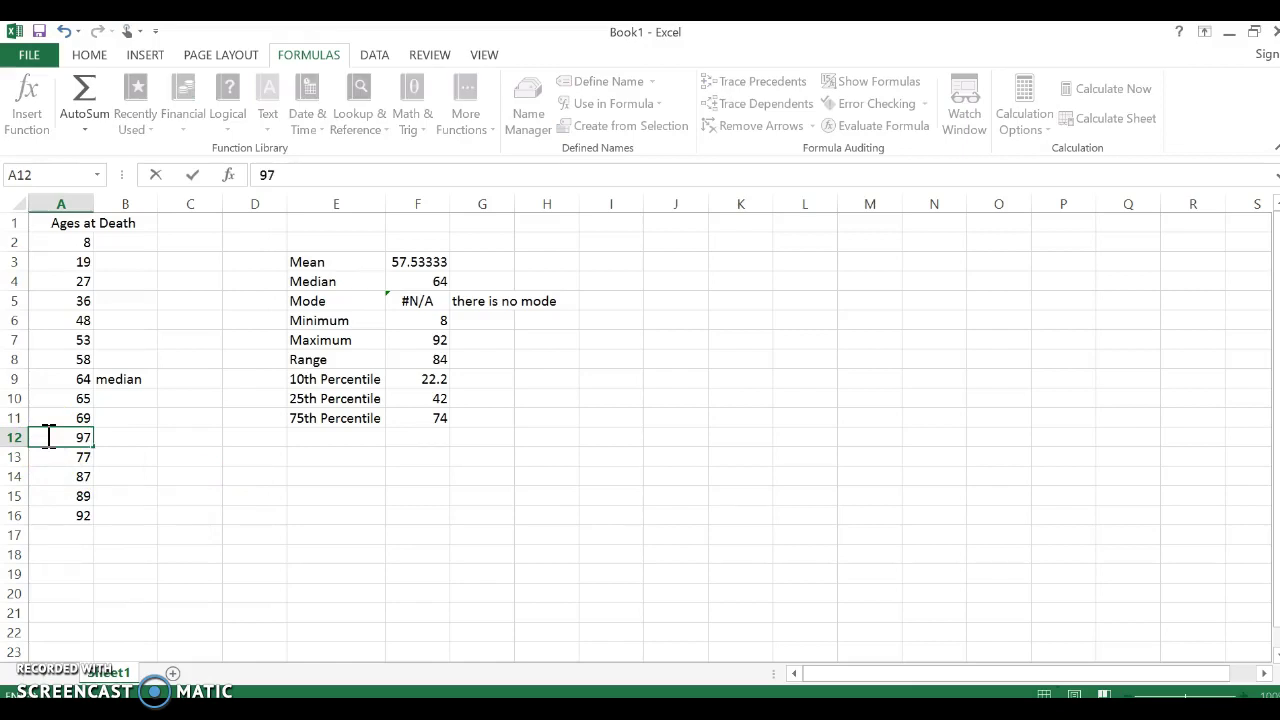
pyautogui.write('7')
pyautogui.press('Return')
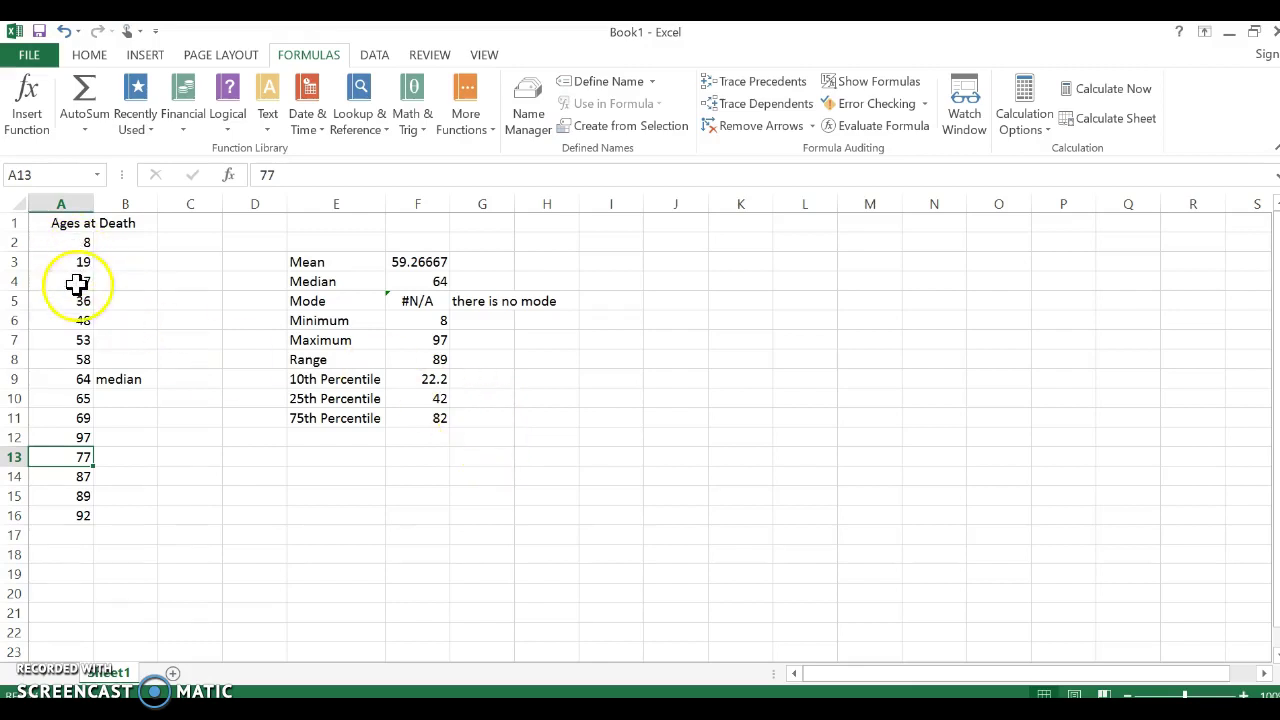
# - Change the age 48 in A6 to 2, making the minimum 2 and range 95
pyautogui.click(70, 319)
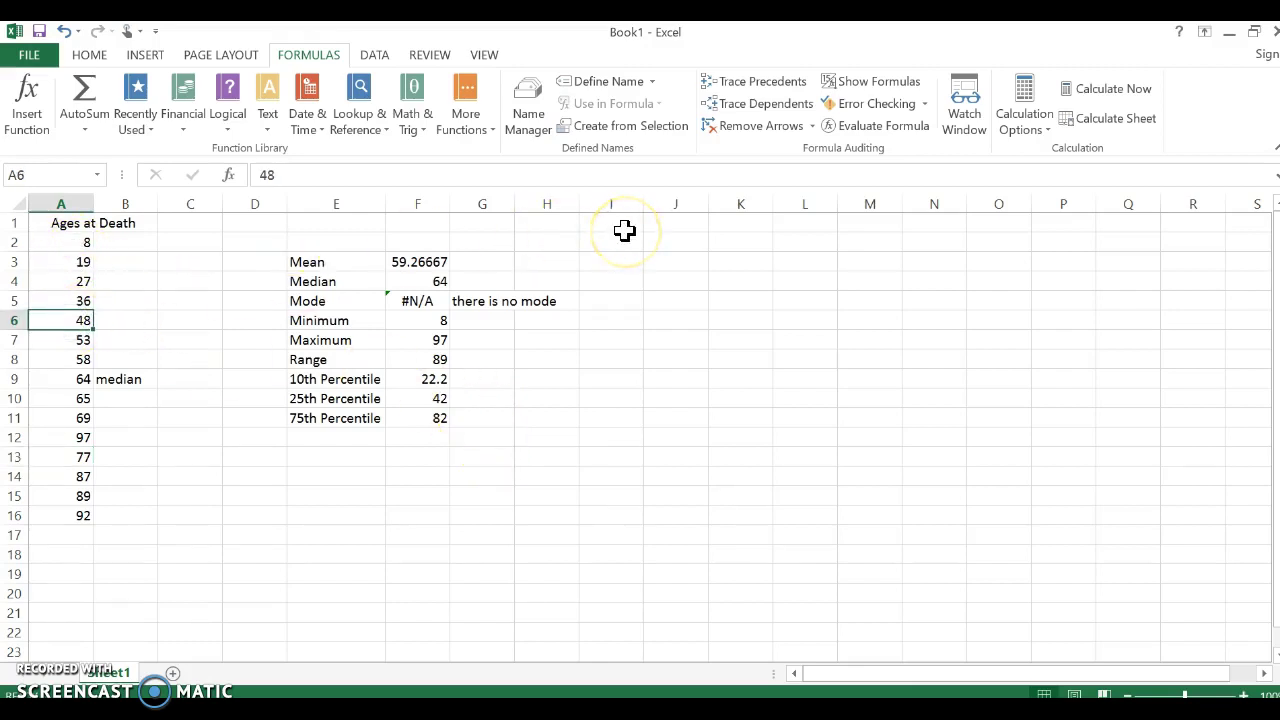
pyautogui.write('2')
pyautogui.press('Return')
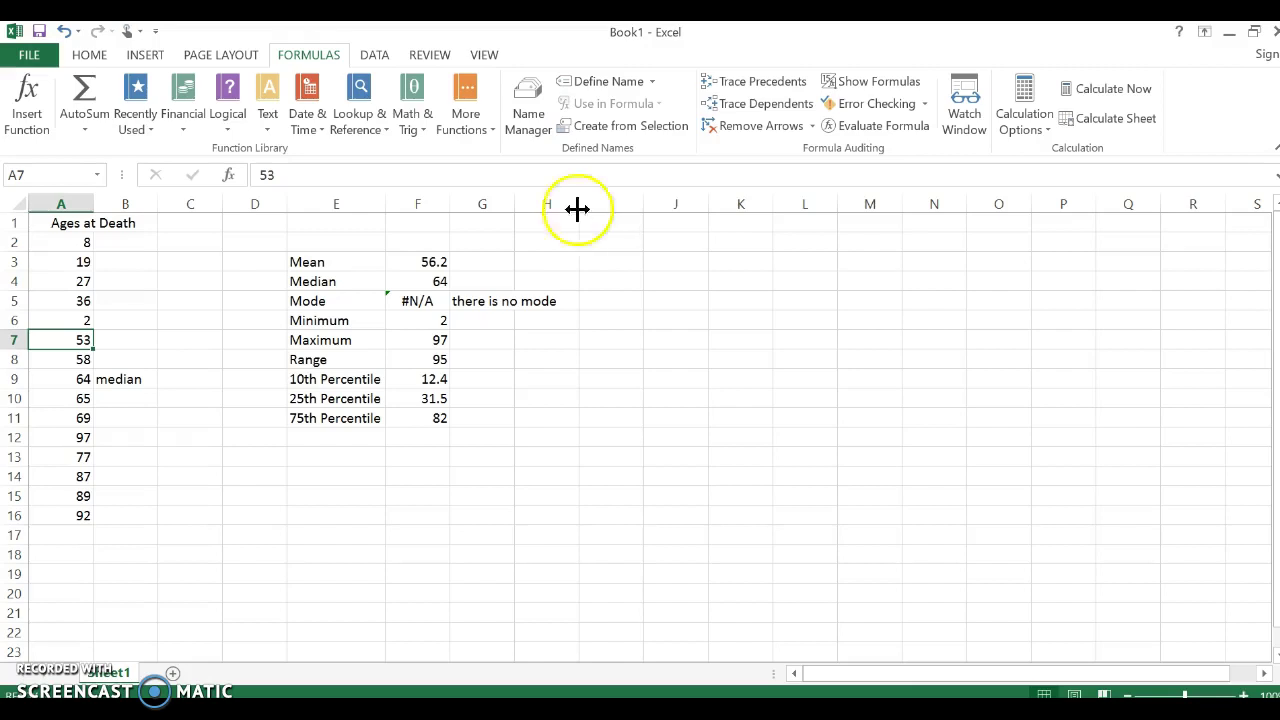
# - Try 27 in A3 to check the Mode in F5, then undo to restore 19
pyautogui.click(70, 262)
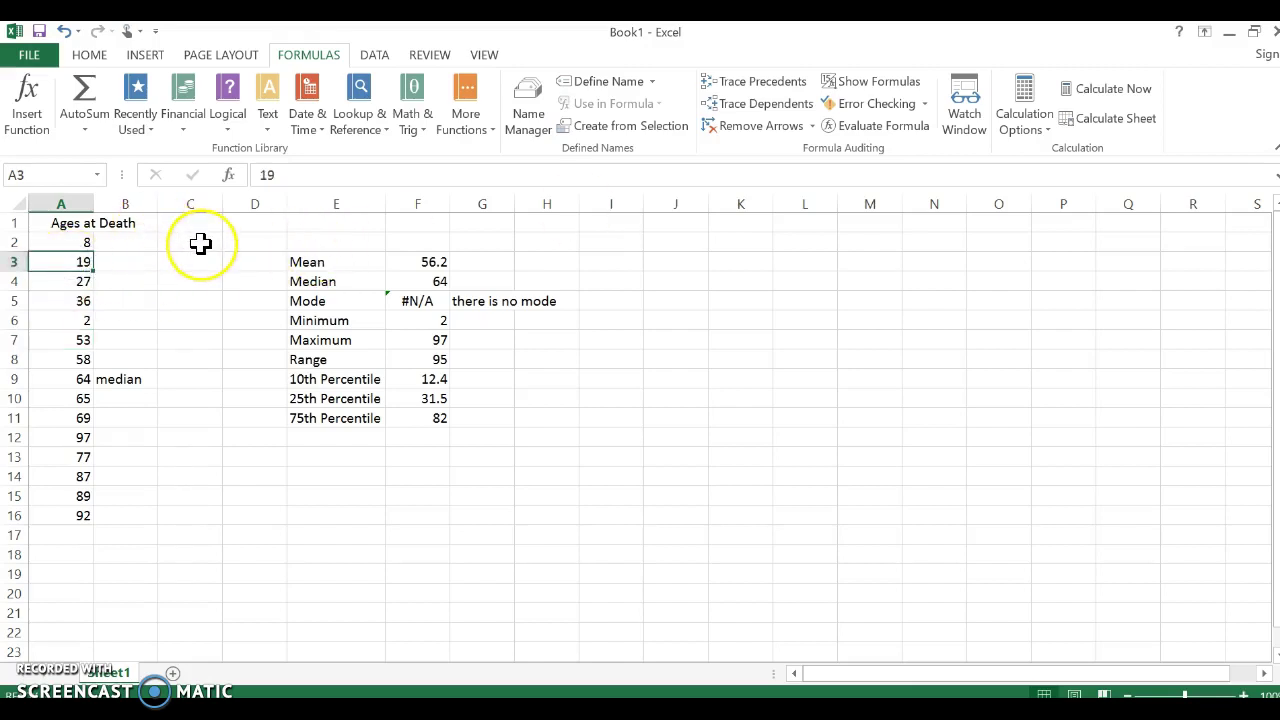
pyautogui.write('2')
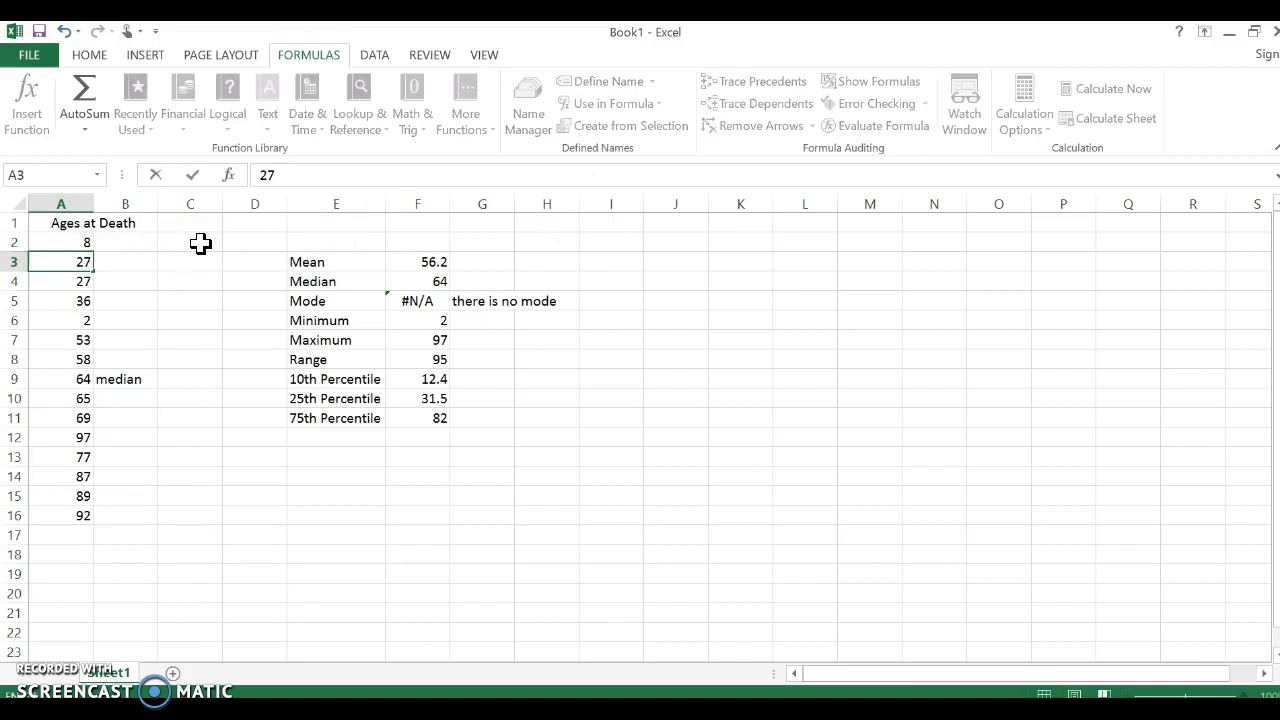
pyautogui.write('7')
pyautogui.press('Return')
pyautogui.click(432, 301)
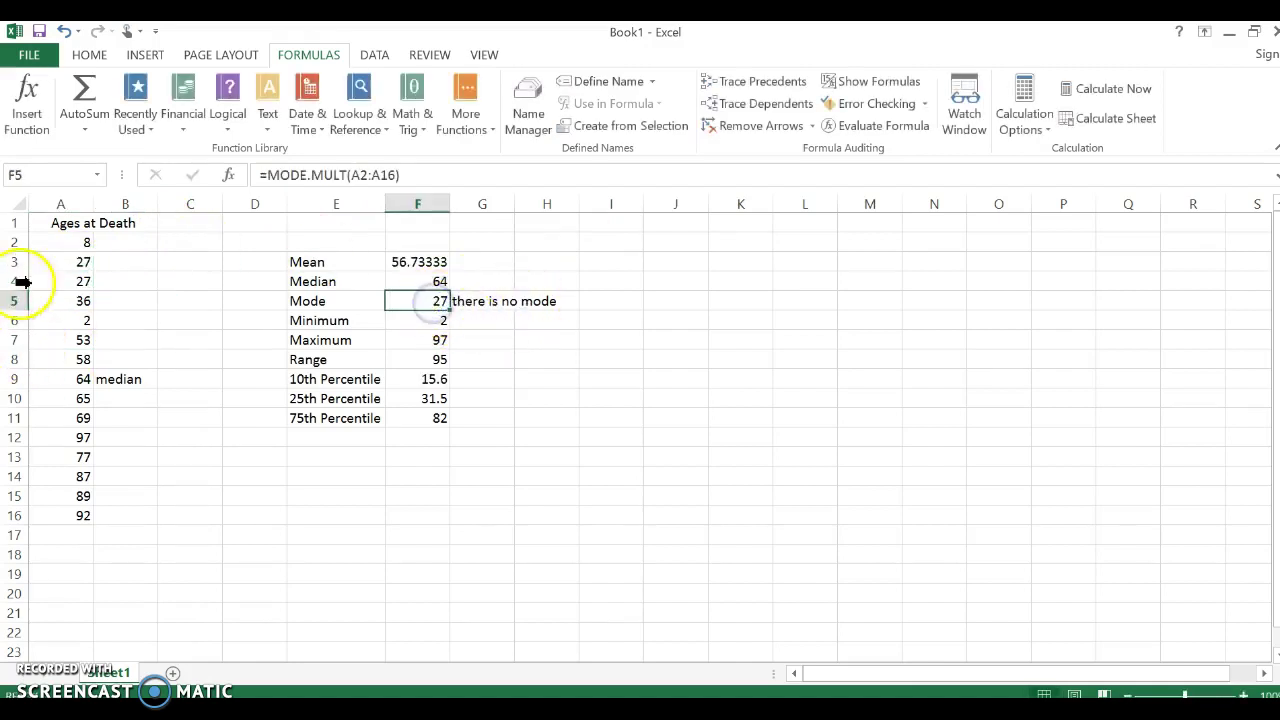
pyautogui.moveTo(60, 262); pyautogui.dragTo(60, 281)
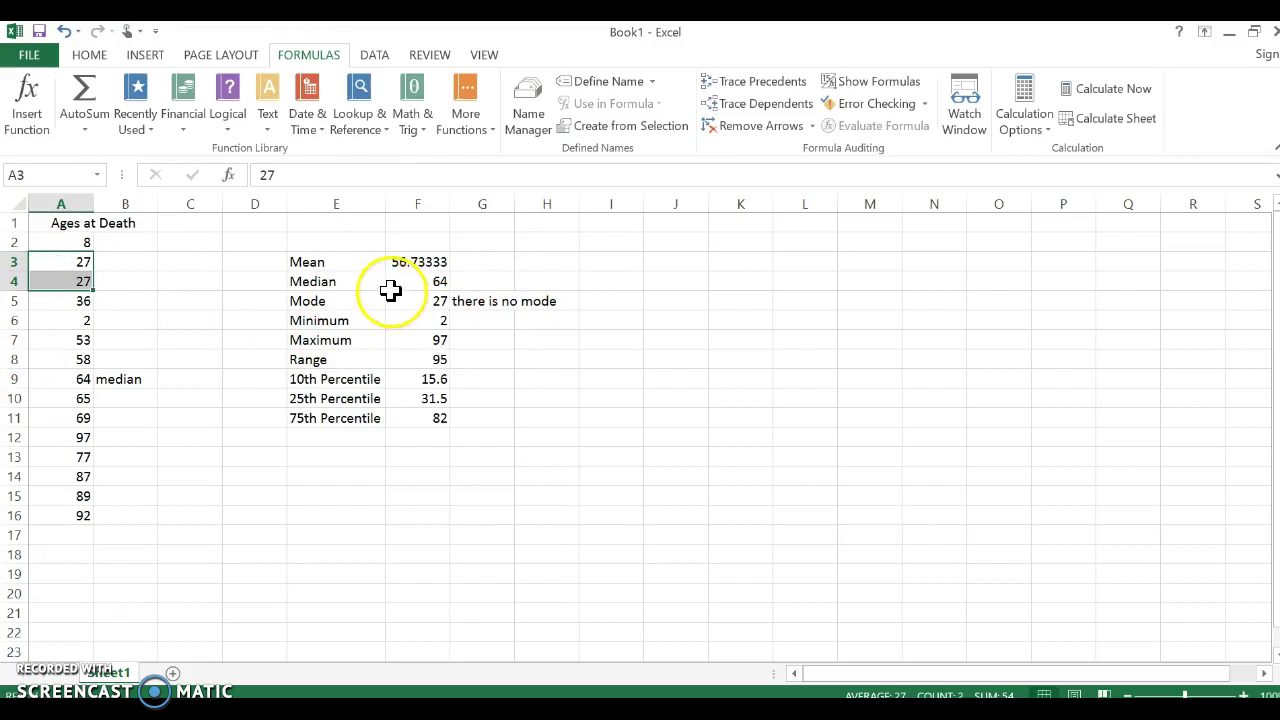
pyautogui.click(64, 31)
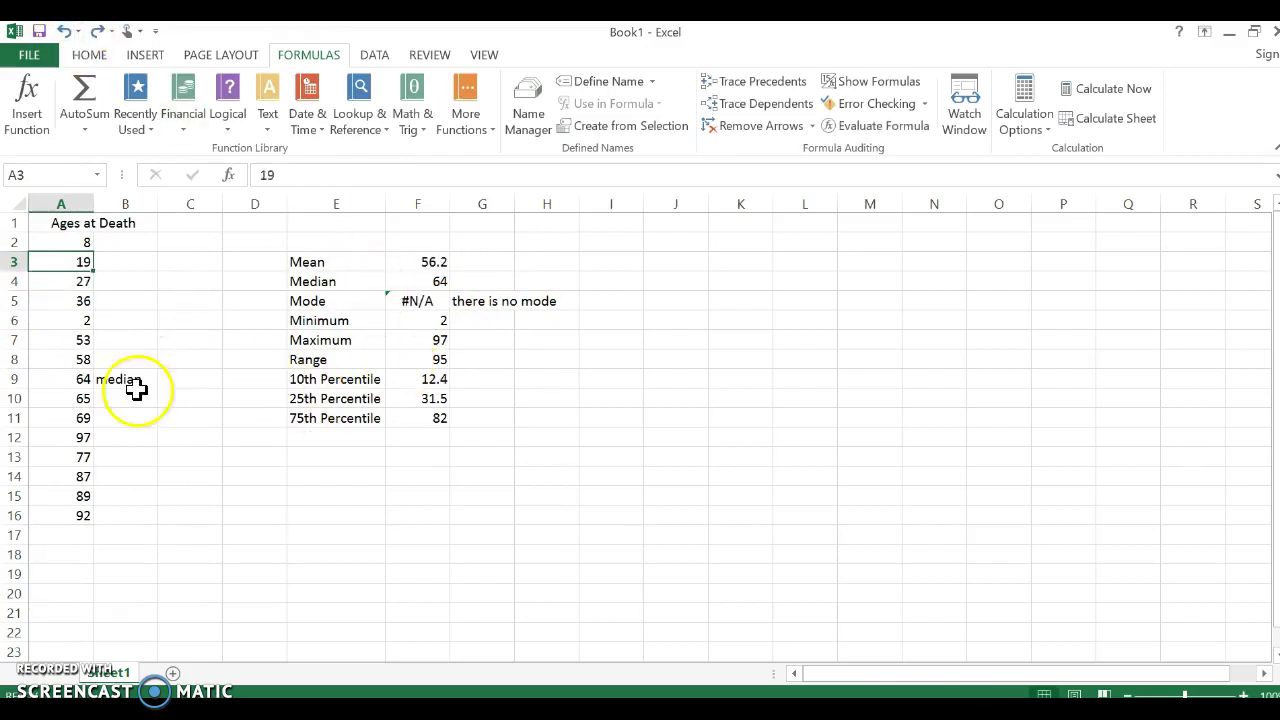